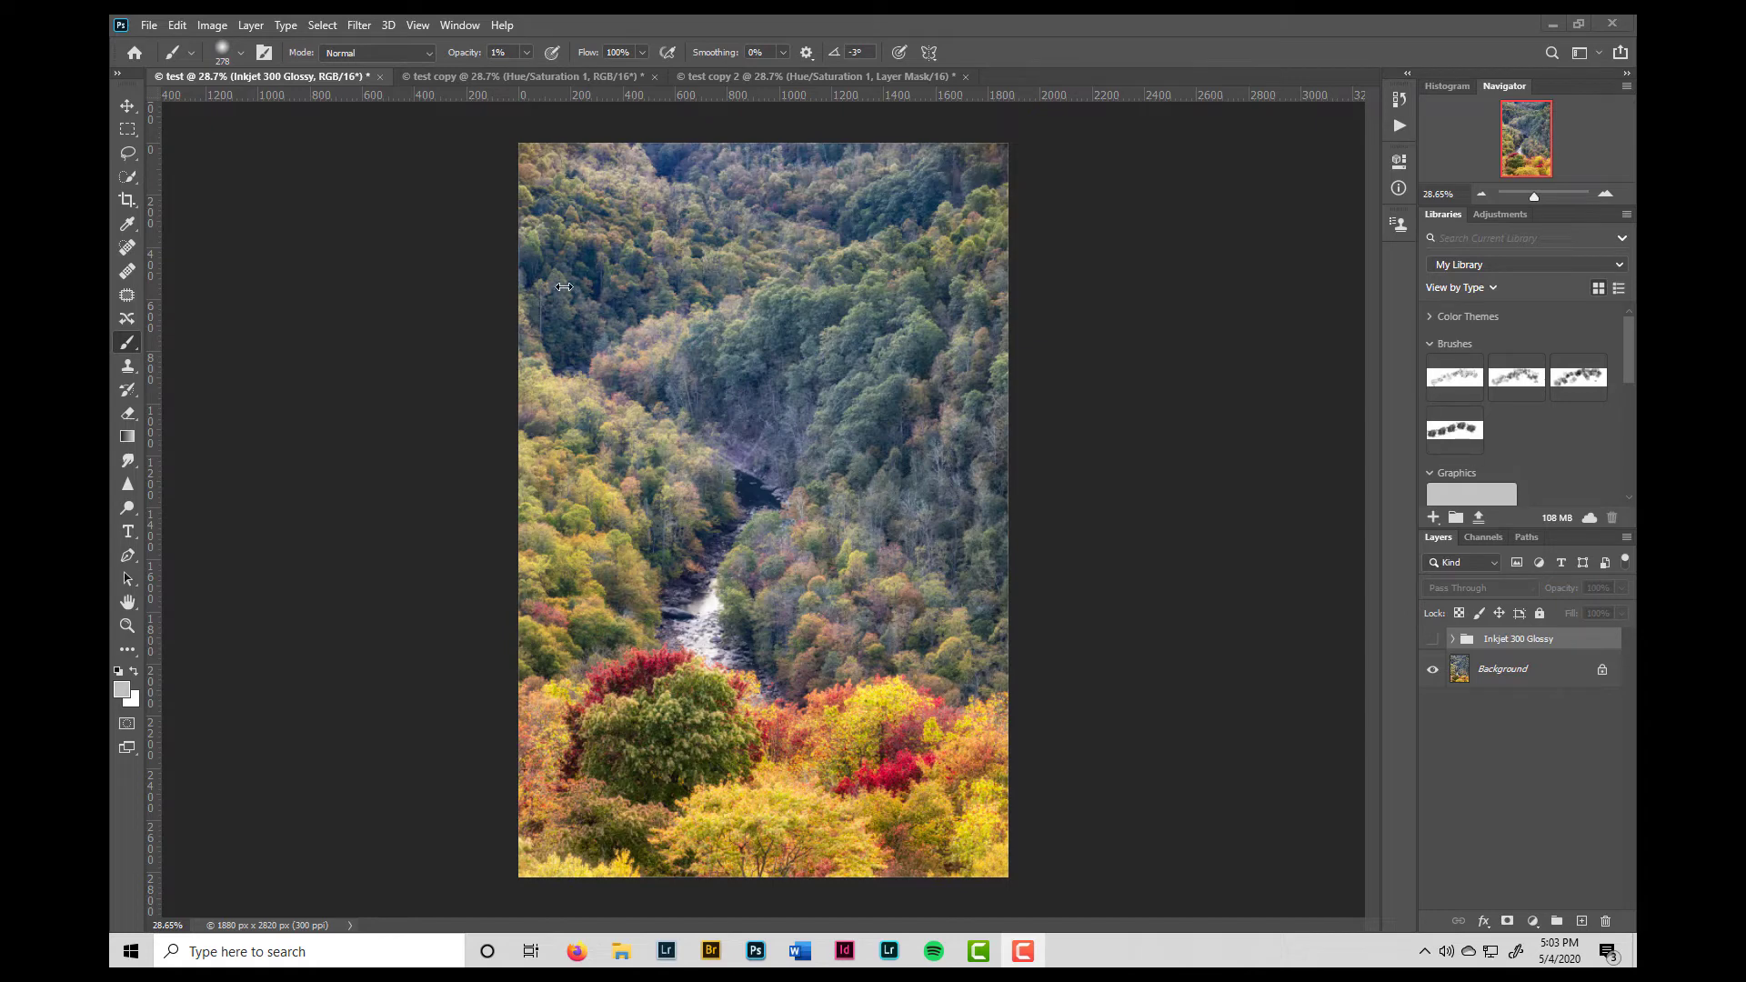
Compare the original test image with the more saturated test copy and test copy 2 documents
click(564, 76)
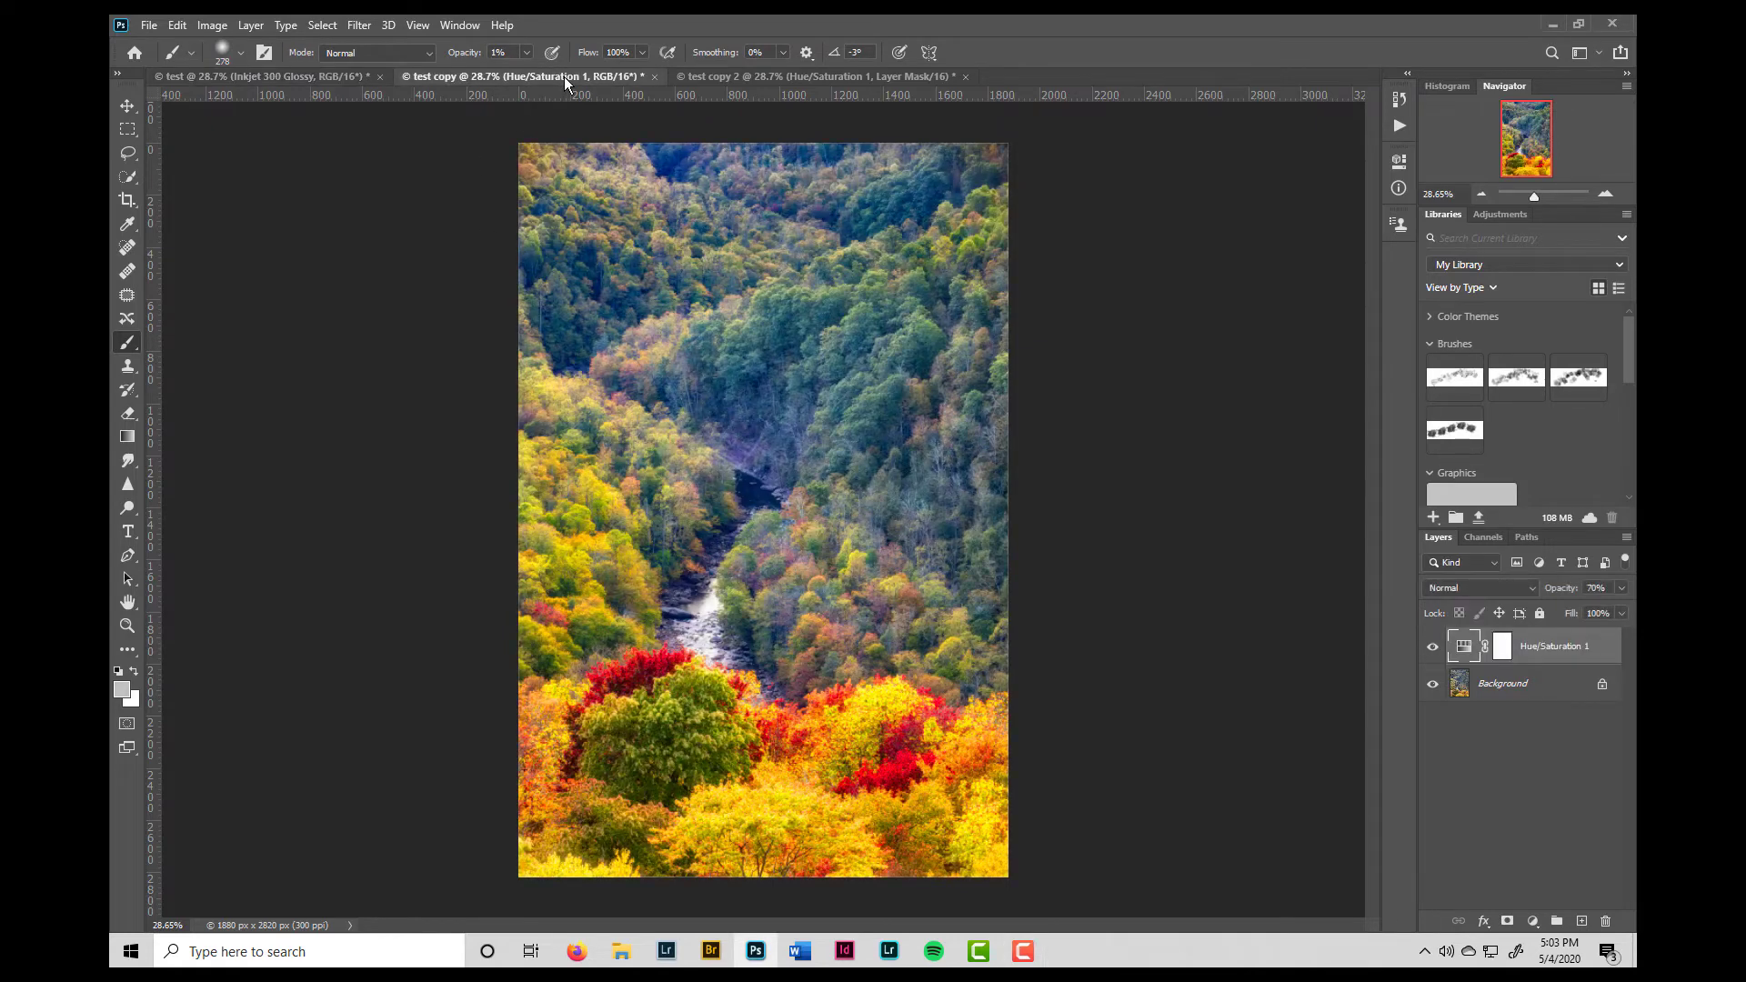
click(761, 76)
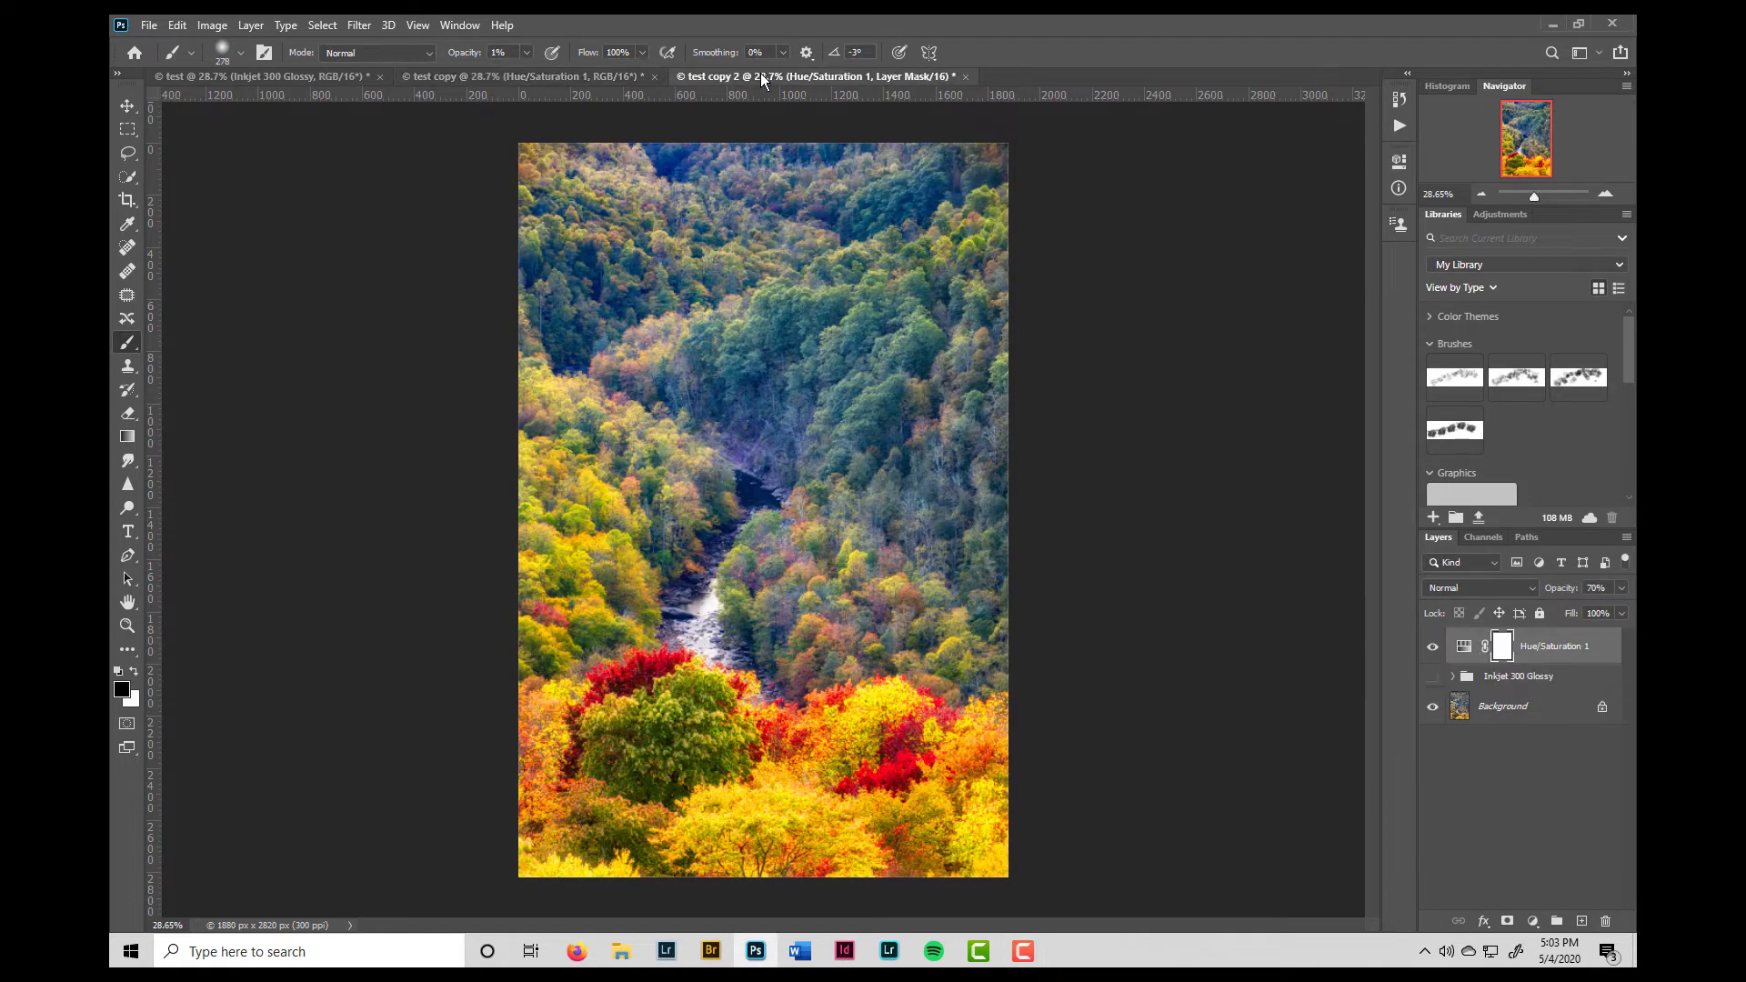
click(591, 76)
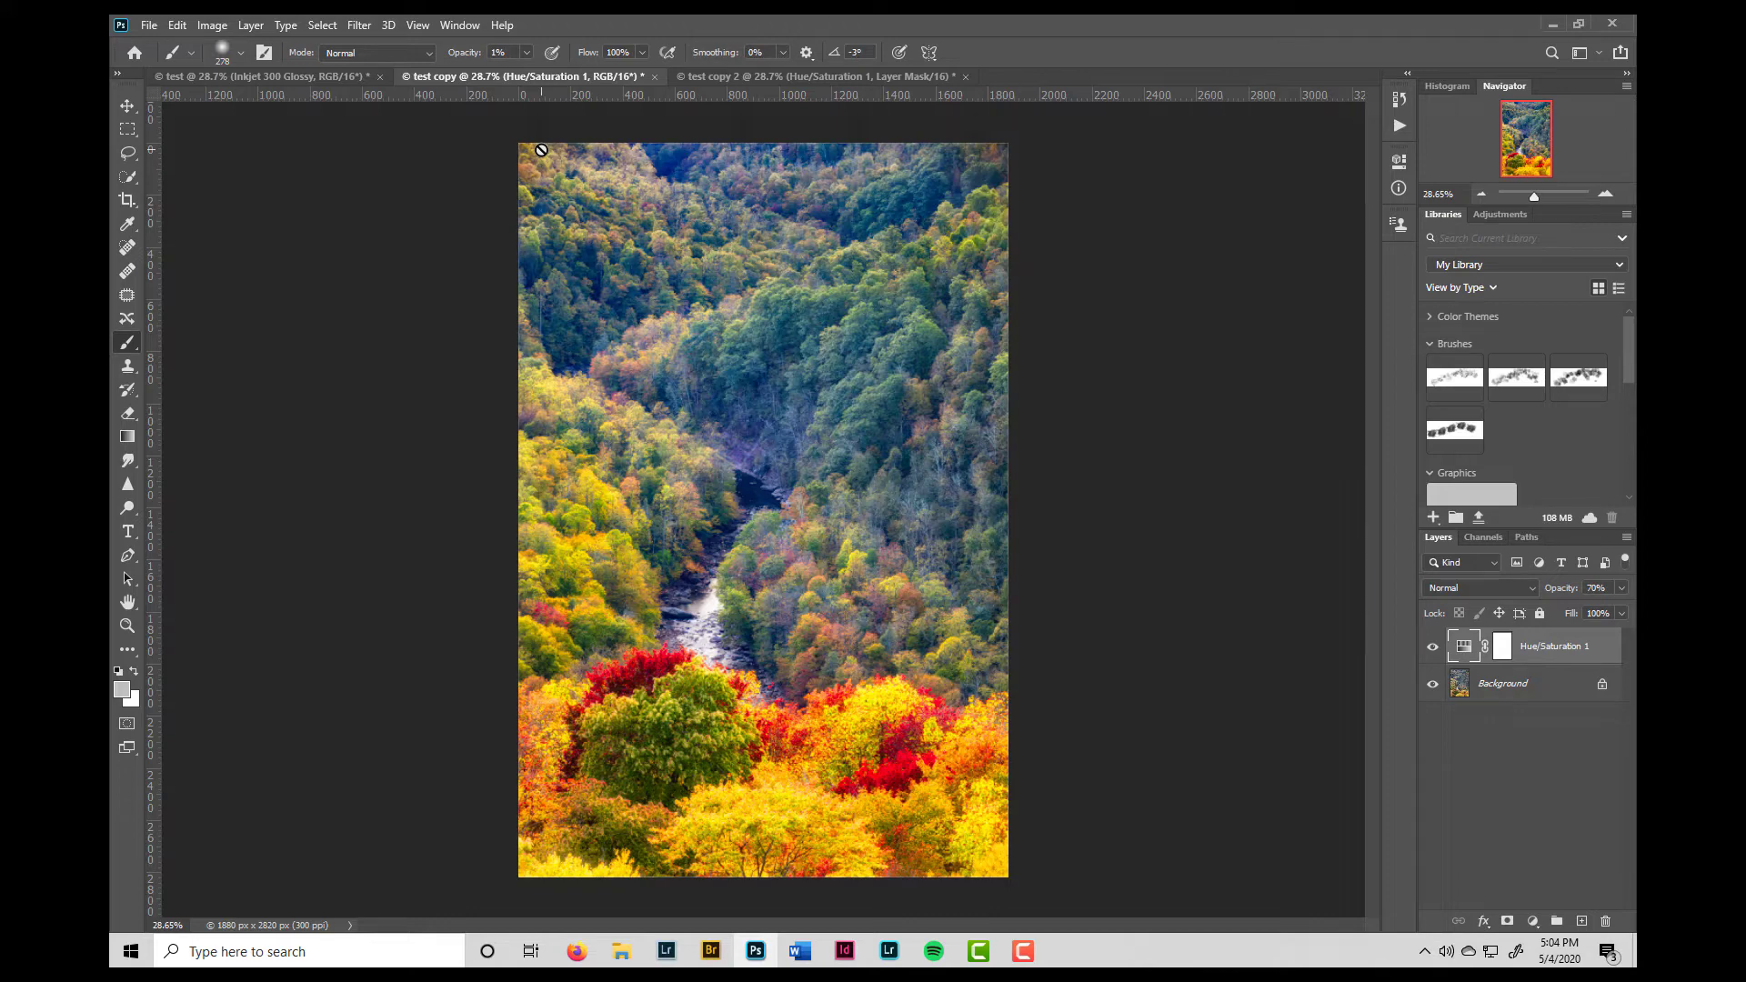
click(332, 77)
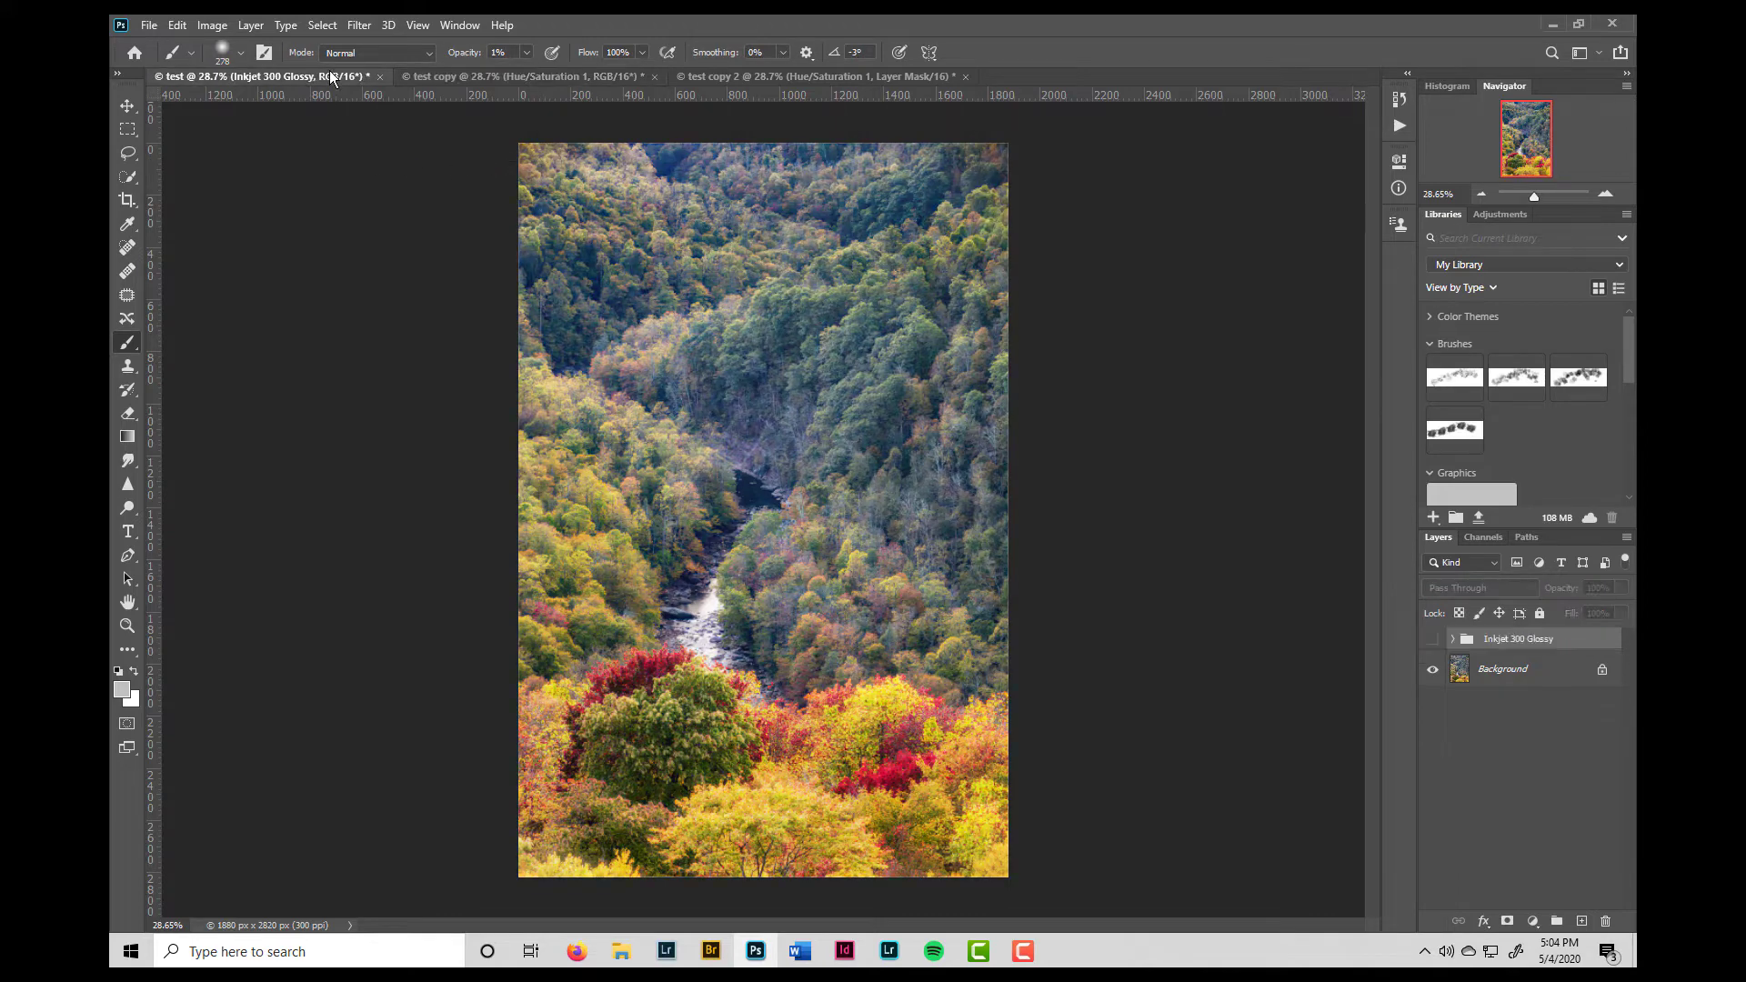
Soft-proof test copy with the G_IGFS_M0_1877avg_PH3.icm profile, Relative Colorimetric intent and Black Point Compensation
click(538, 79)
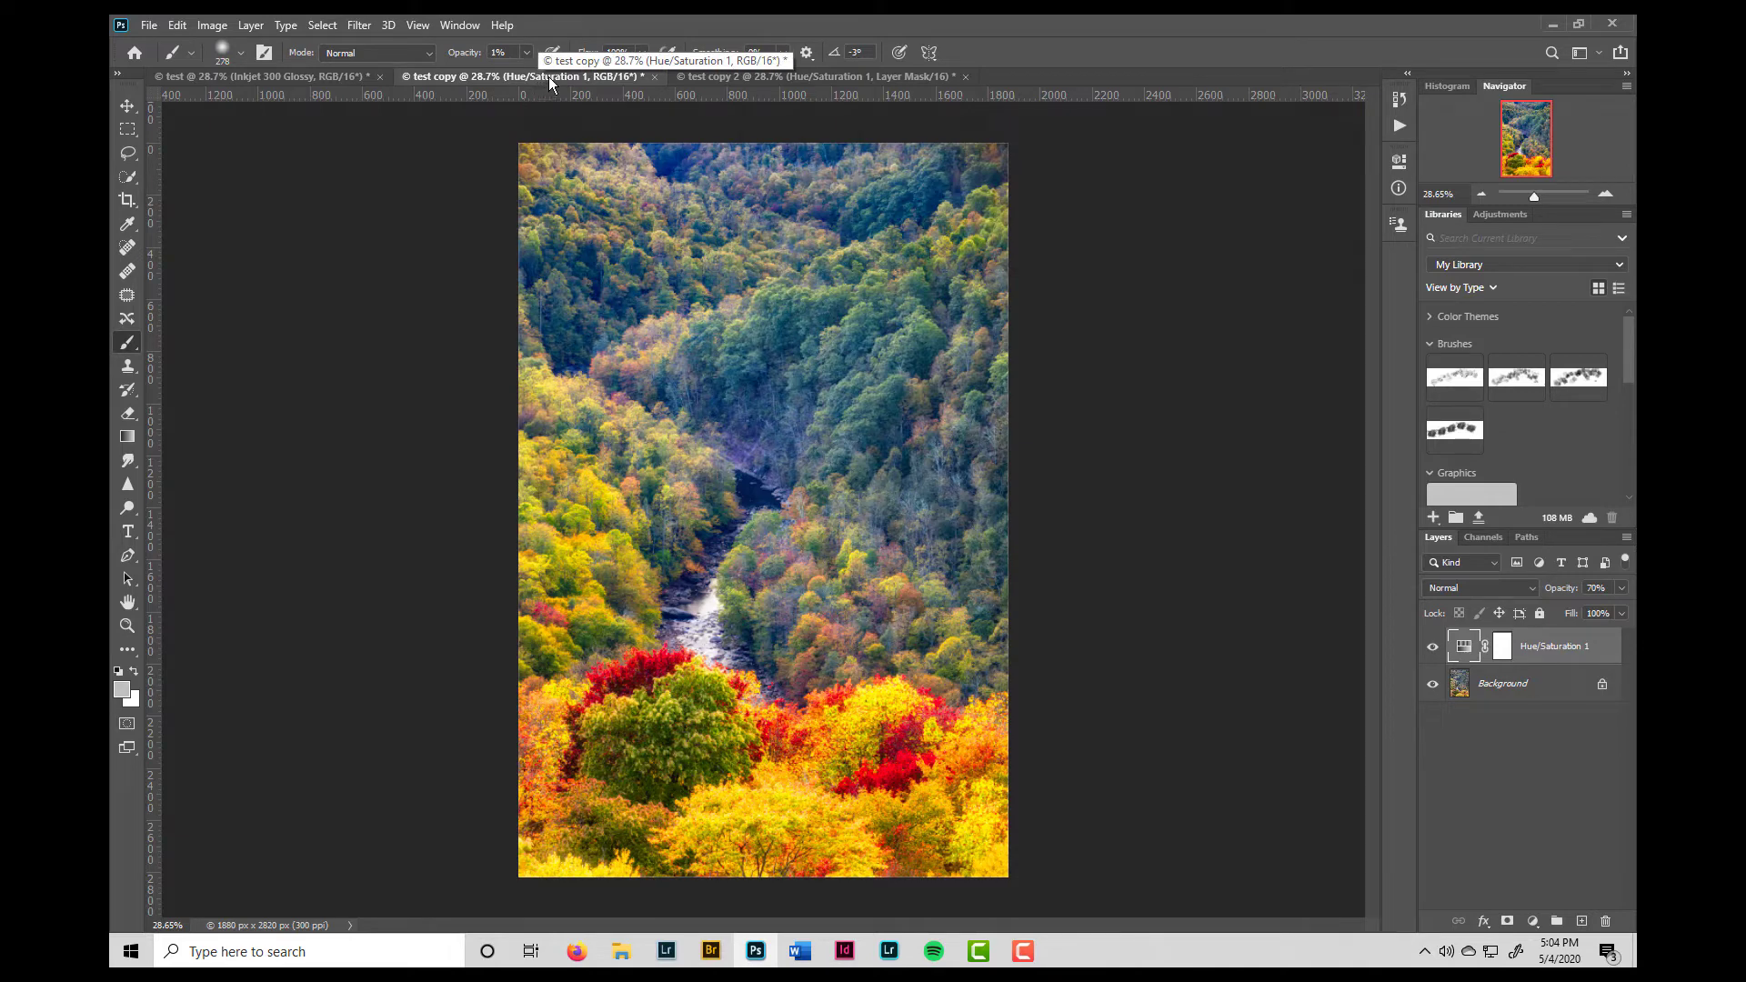
click(418, 26)
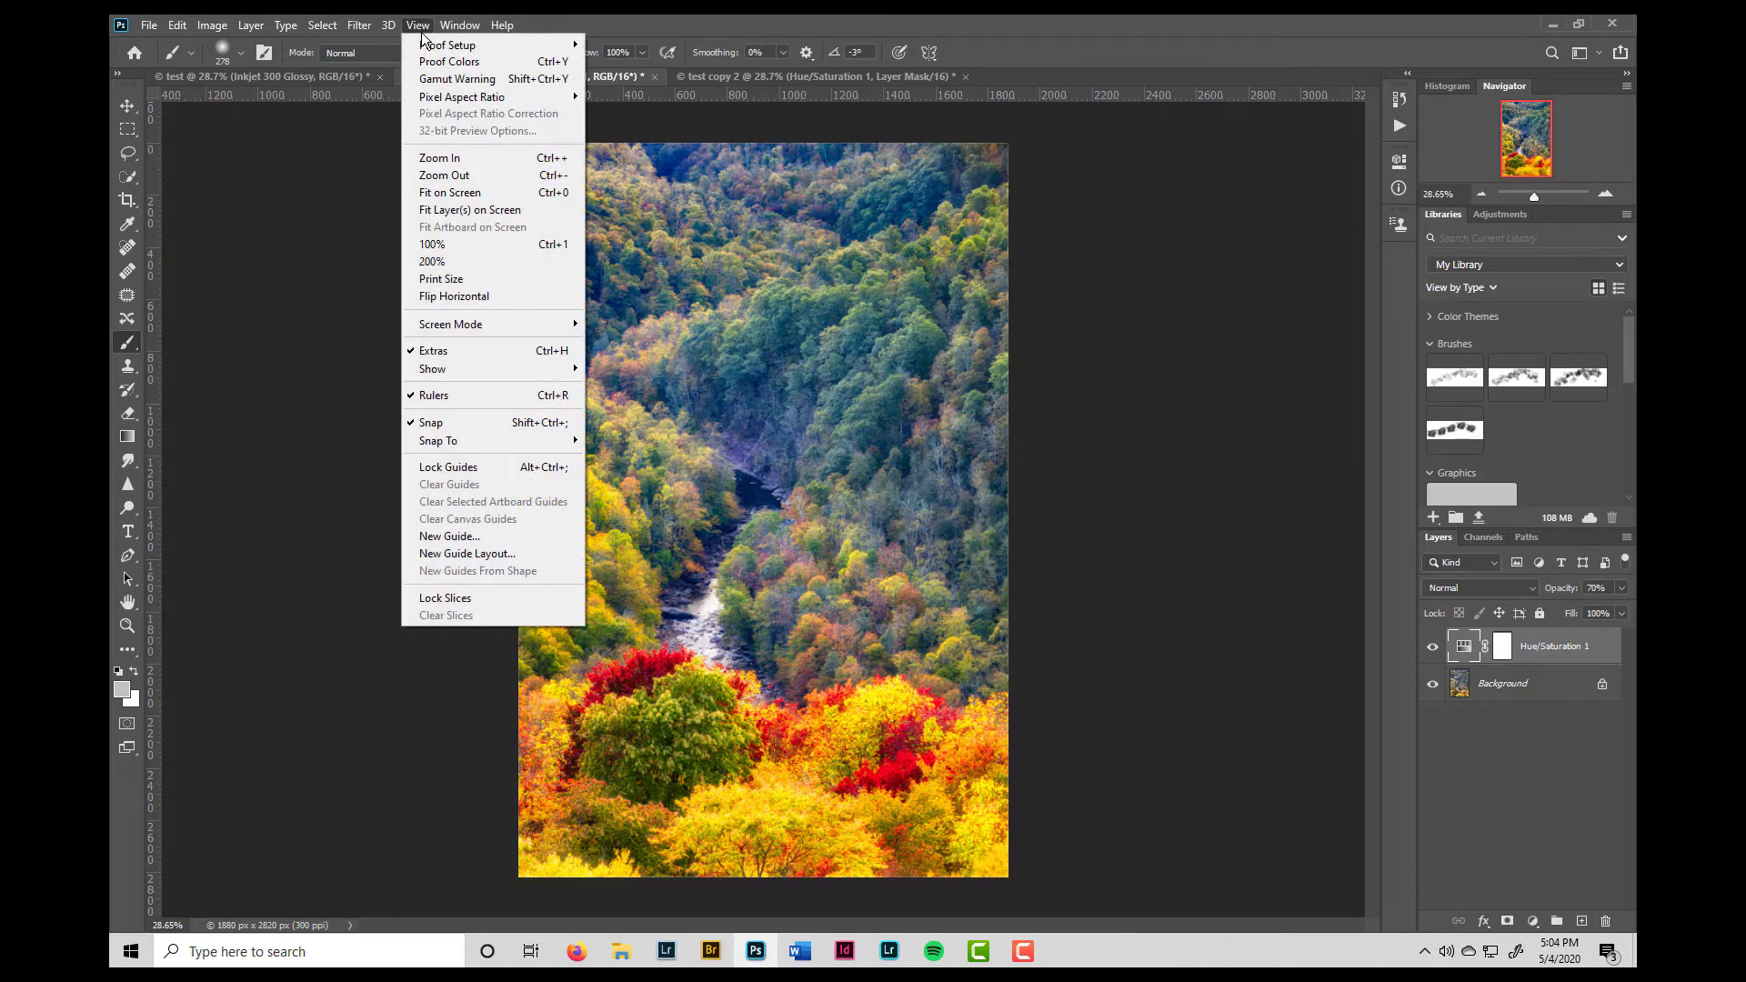
mouse_move(425, 48)
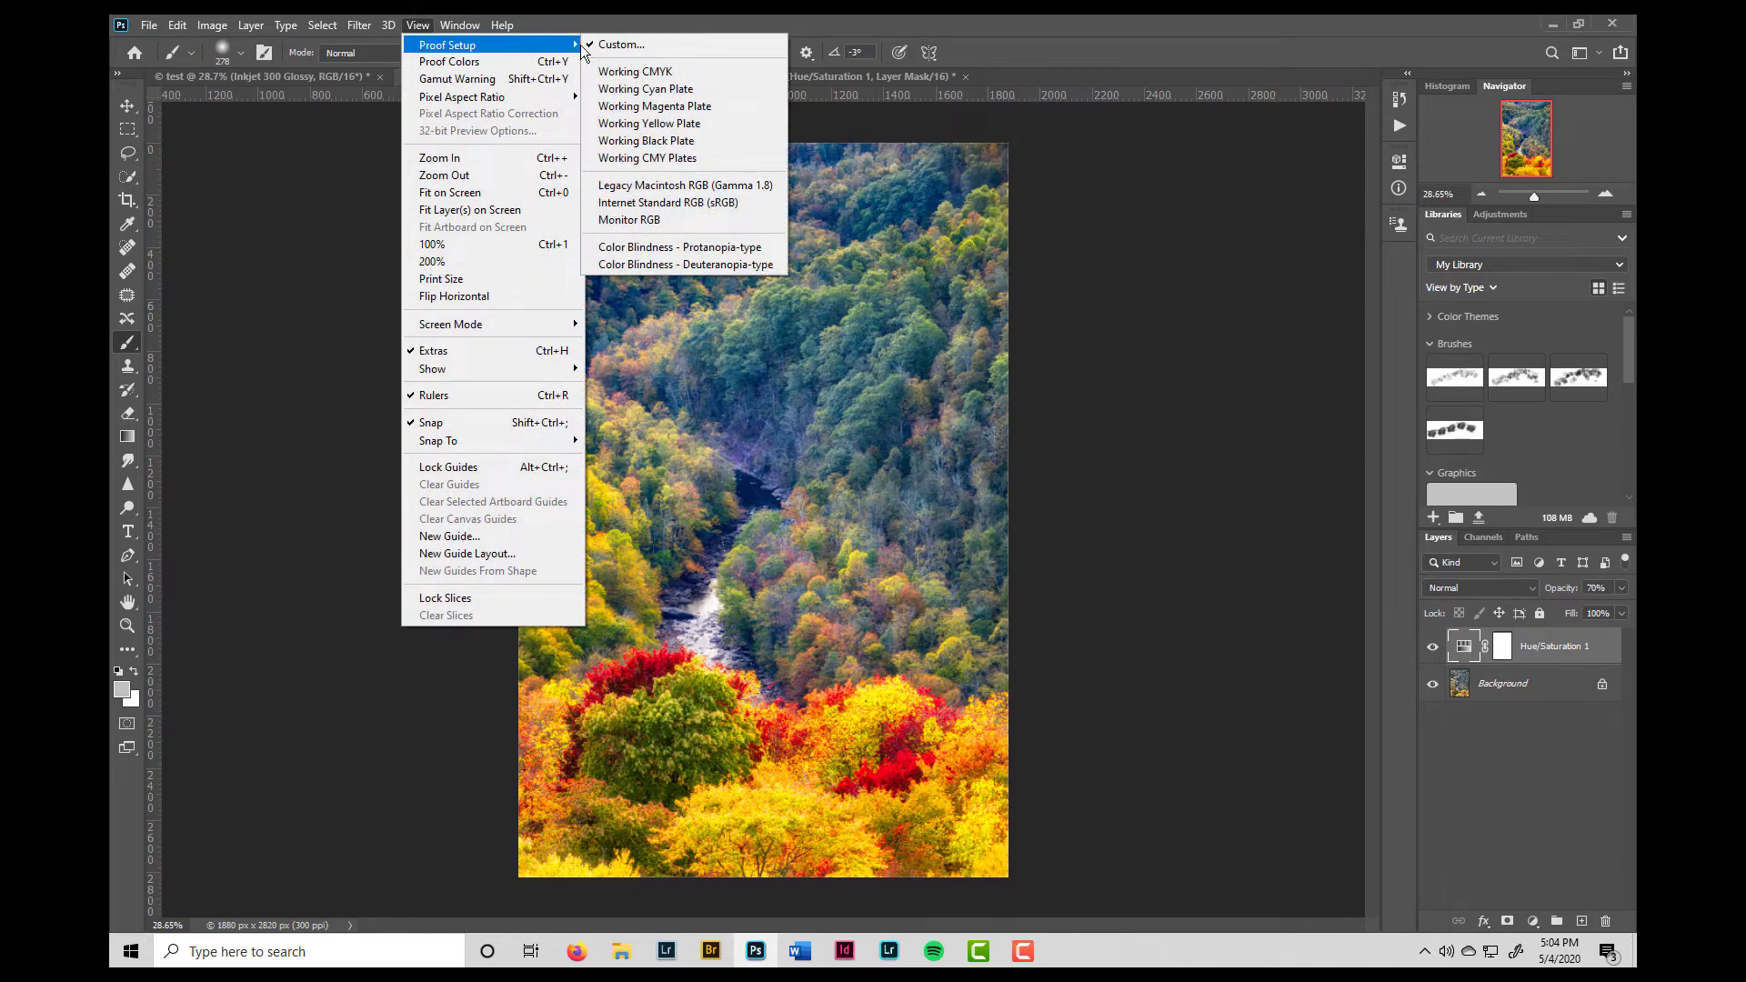
click(614, 46)
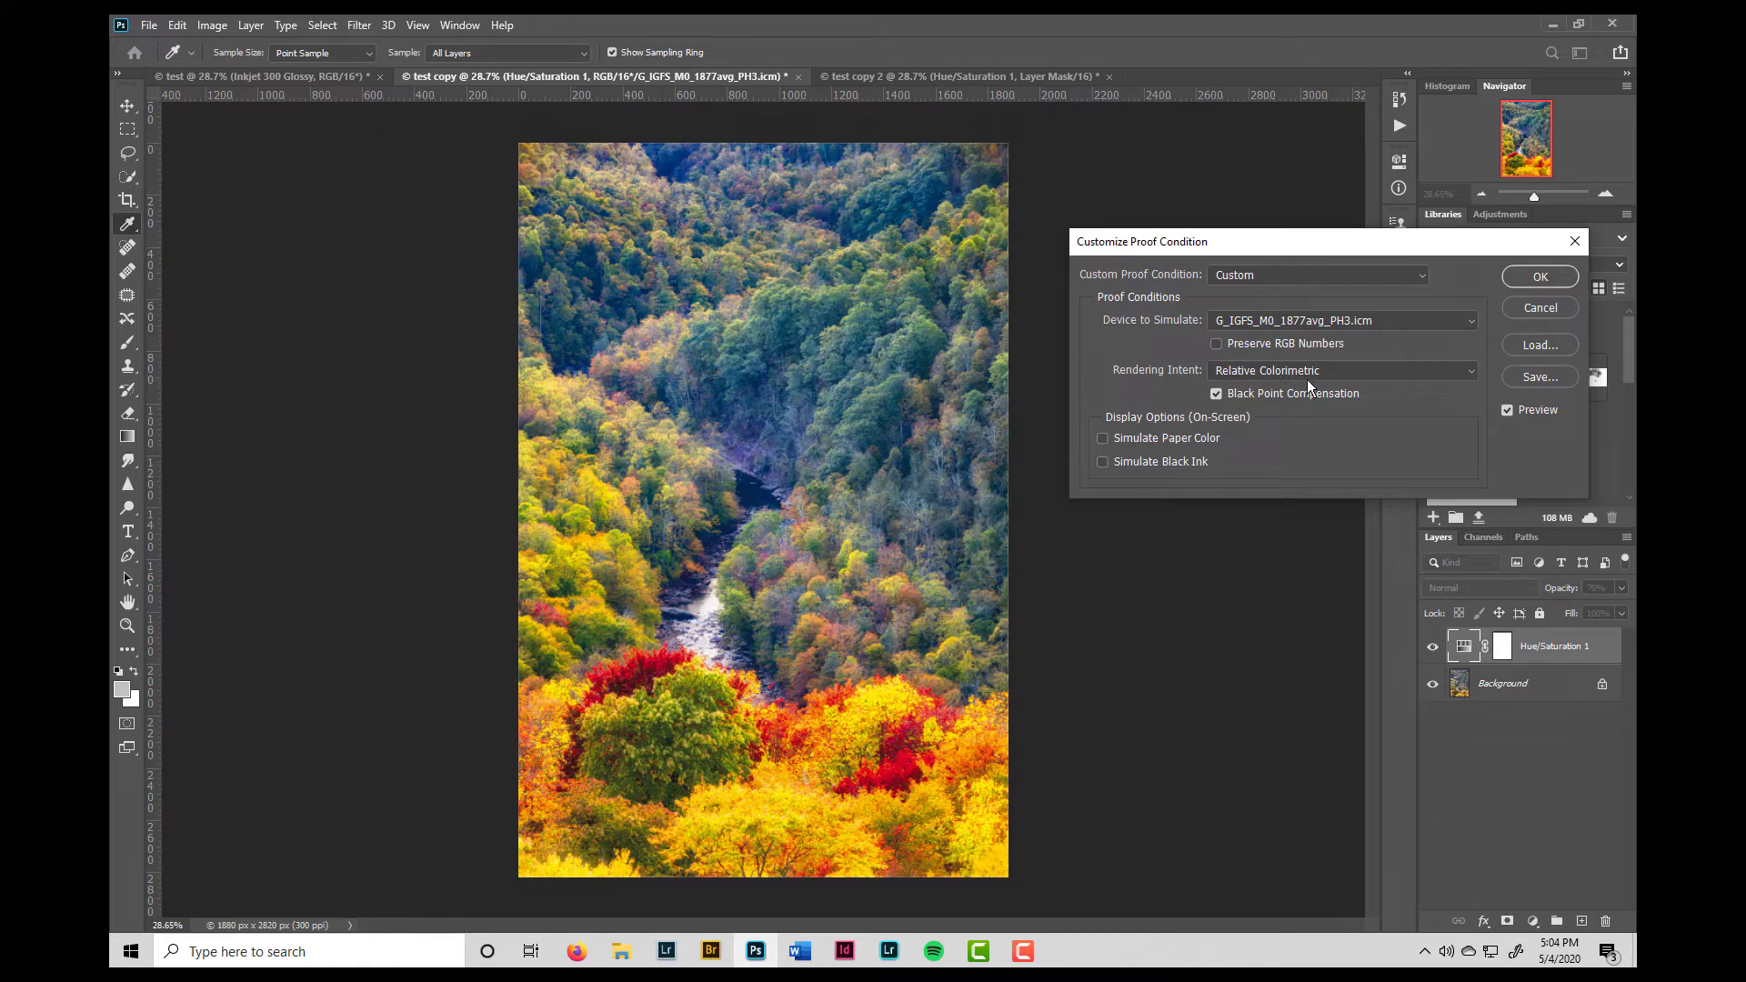
click(1525, 276)
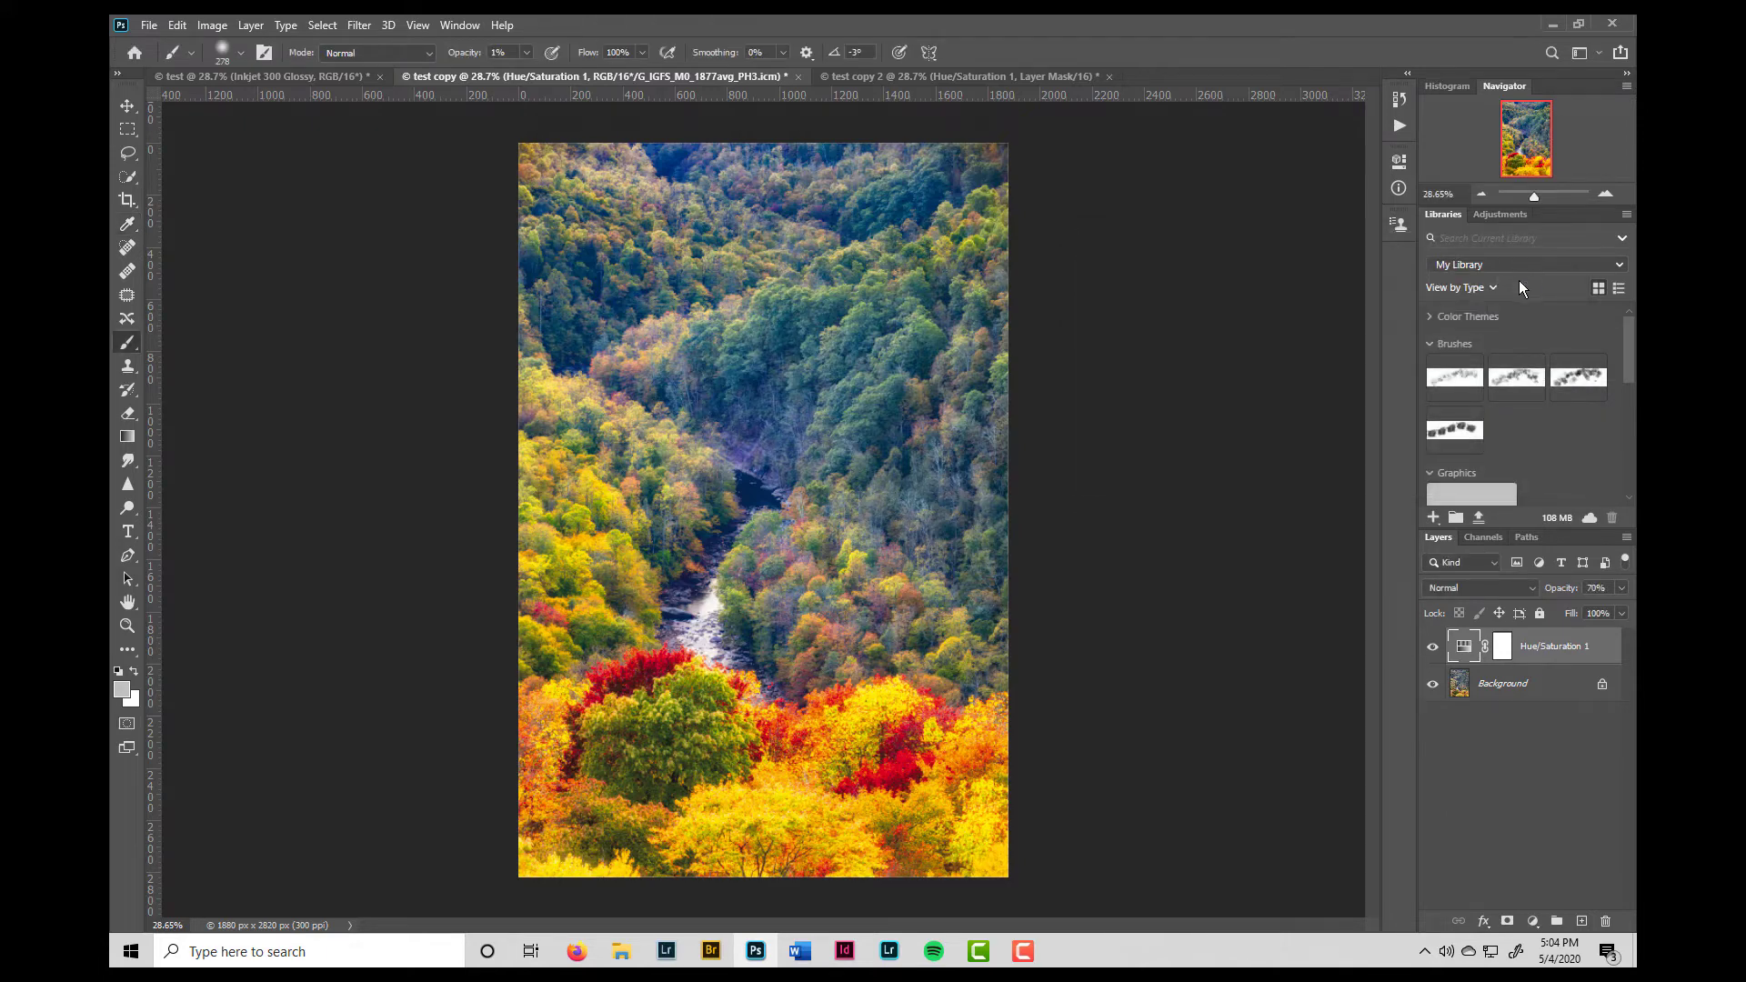
Soft-proof test copy 2 with the G_IGFS_M0_1877avg_PH3.icm profile, Perceptual intent and Black Point Compensation
click(939, 80)
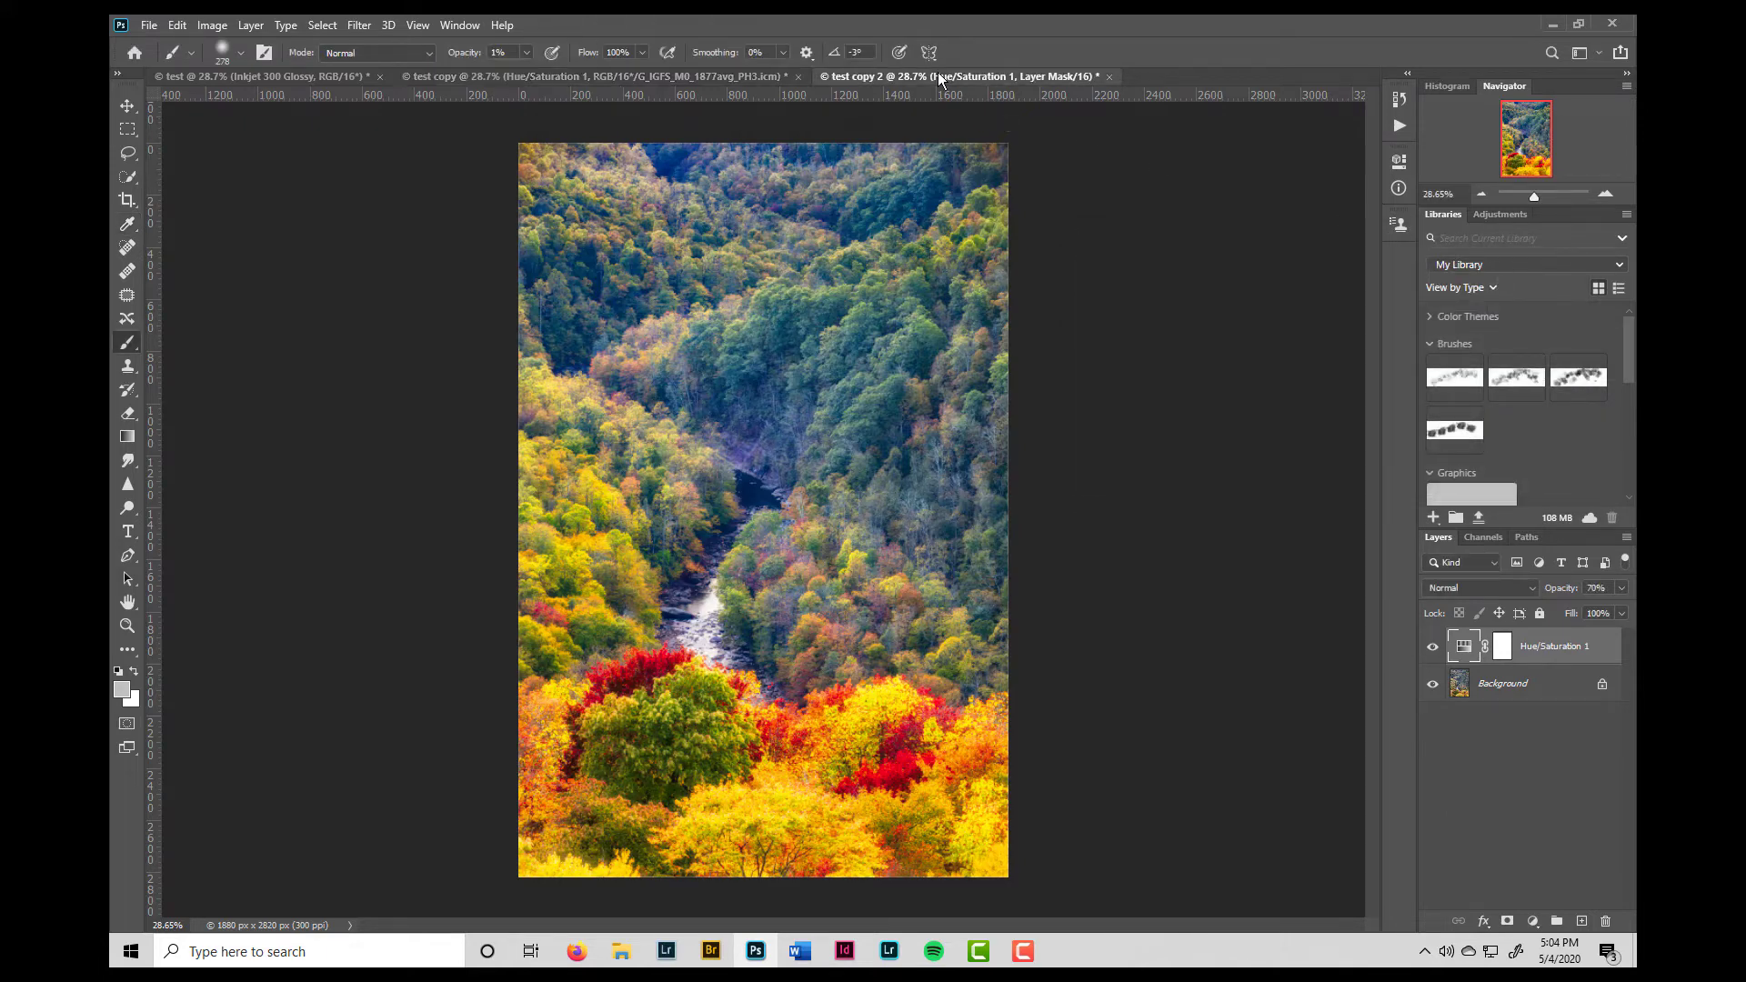
click(418, 25)
mouse_move(424, 48)
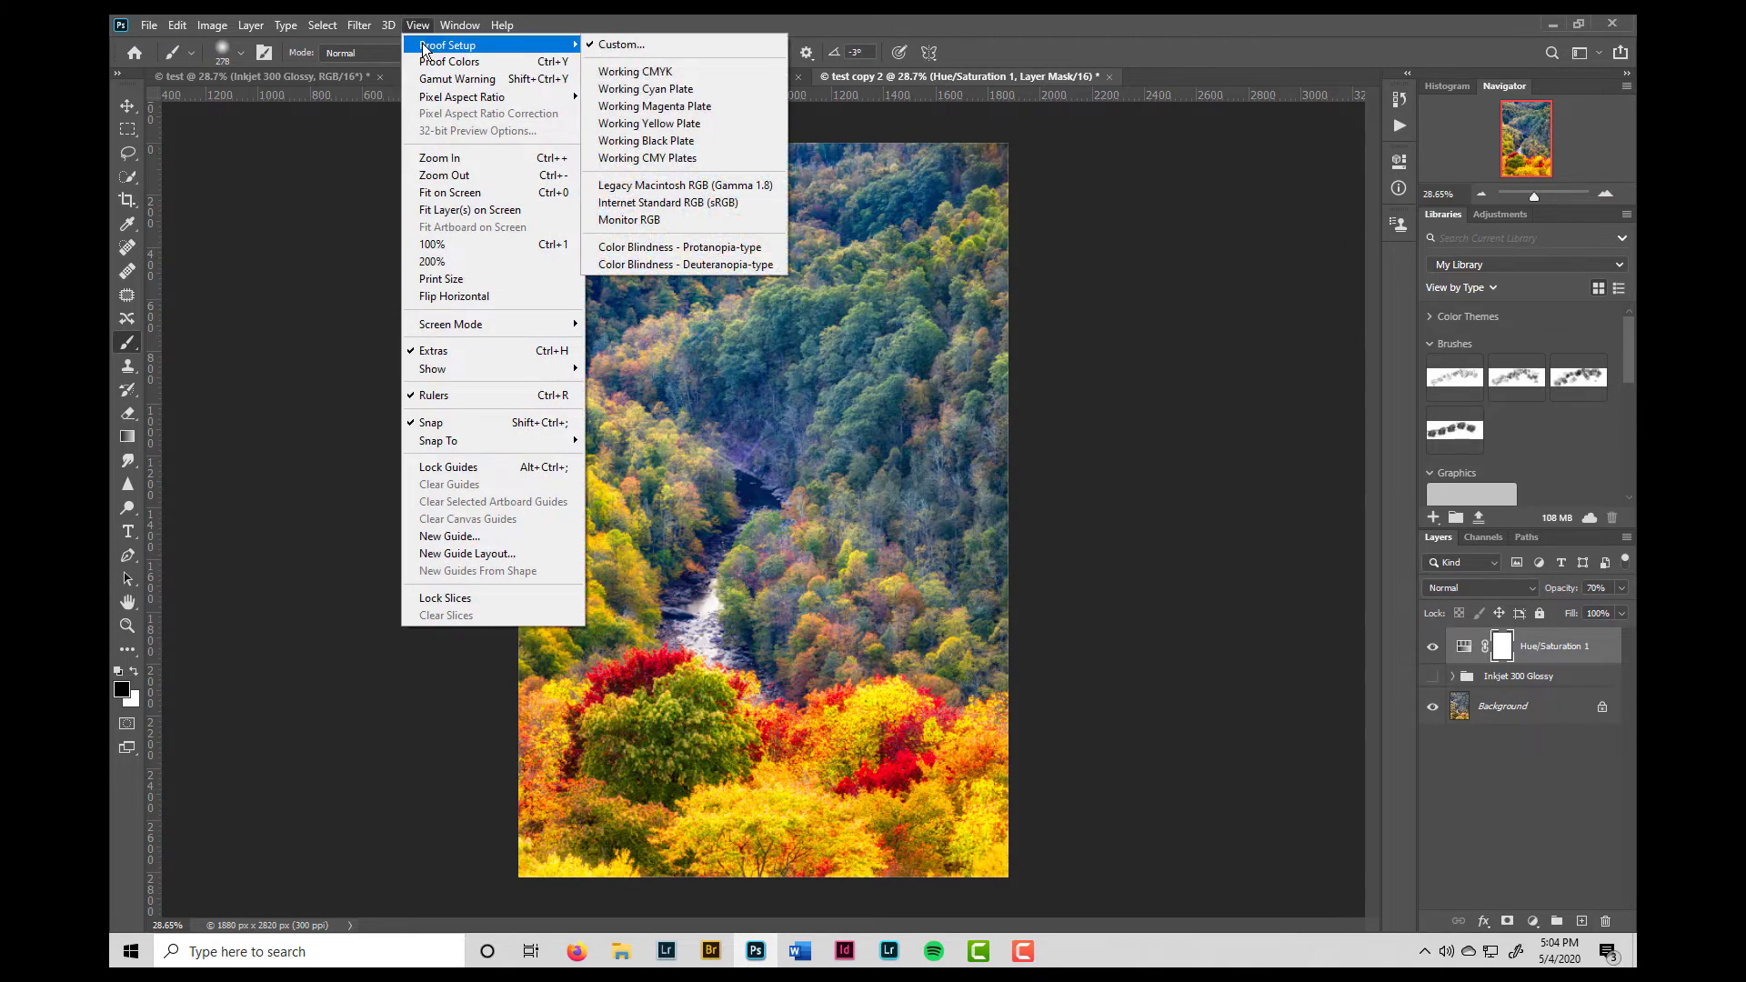
click(599, 46)
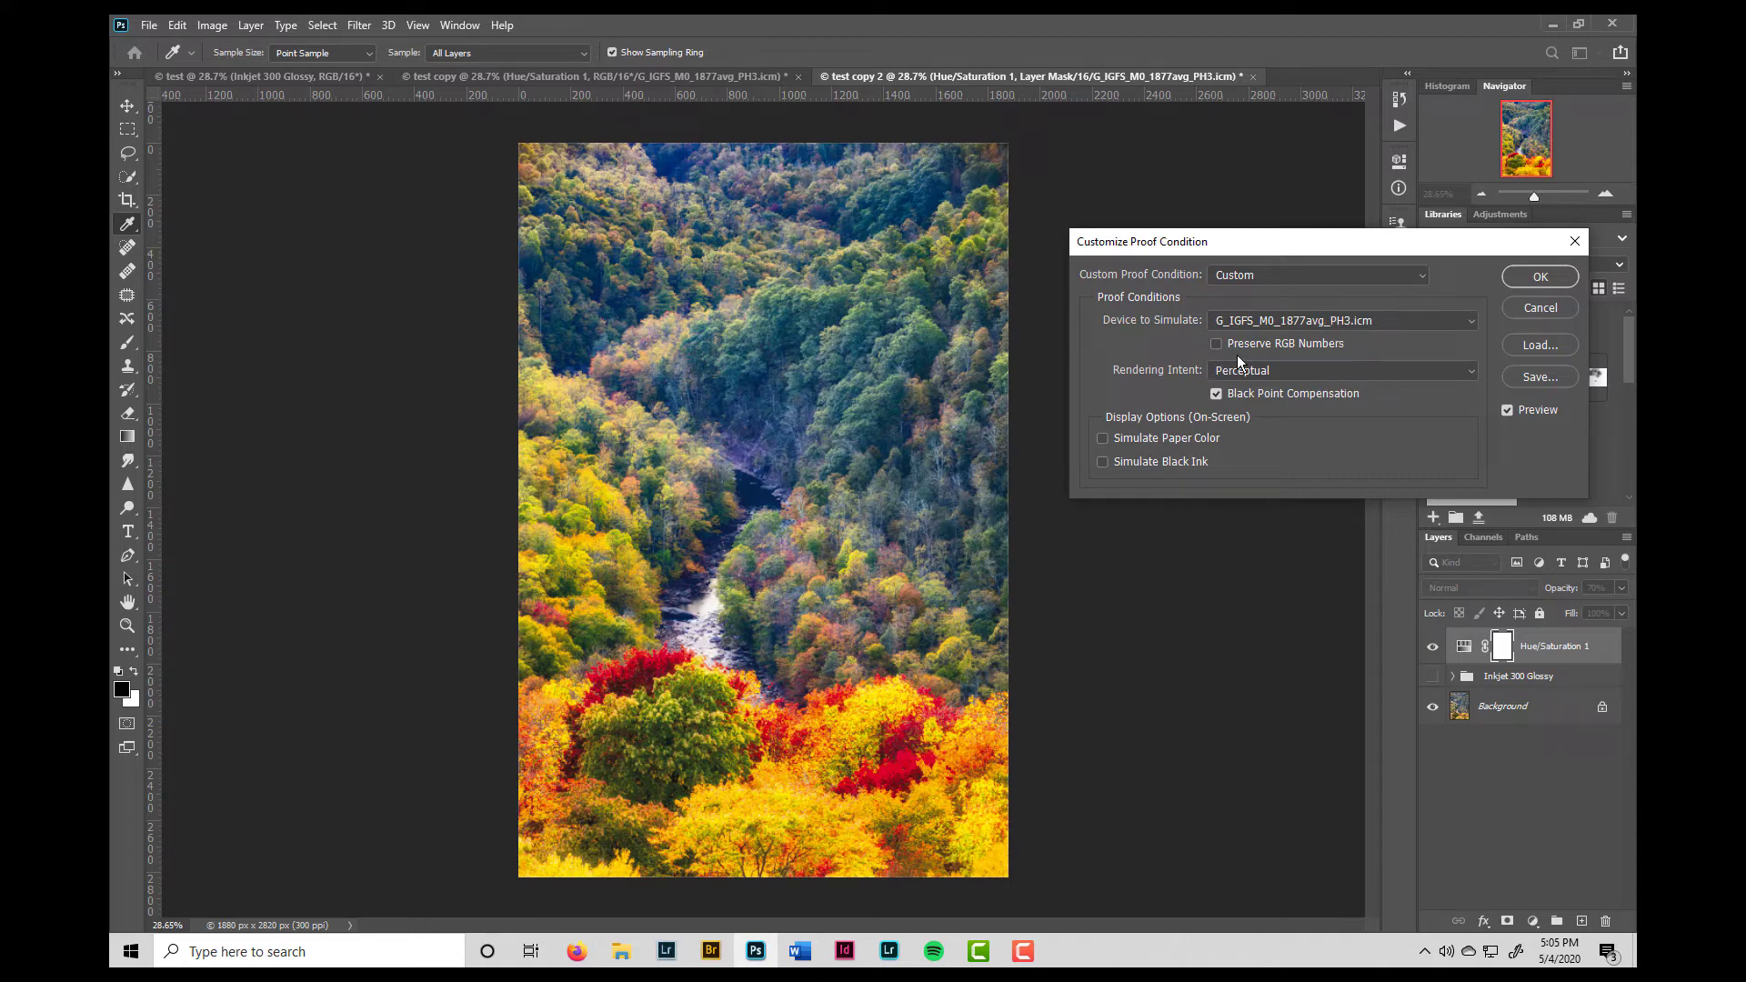
click(1537, 280)
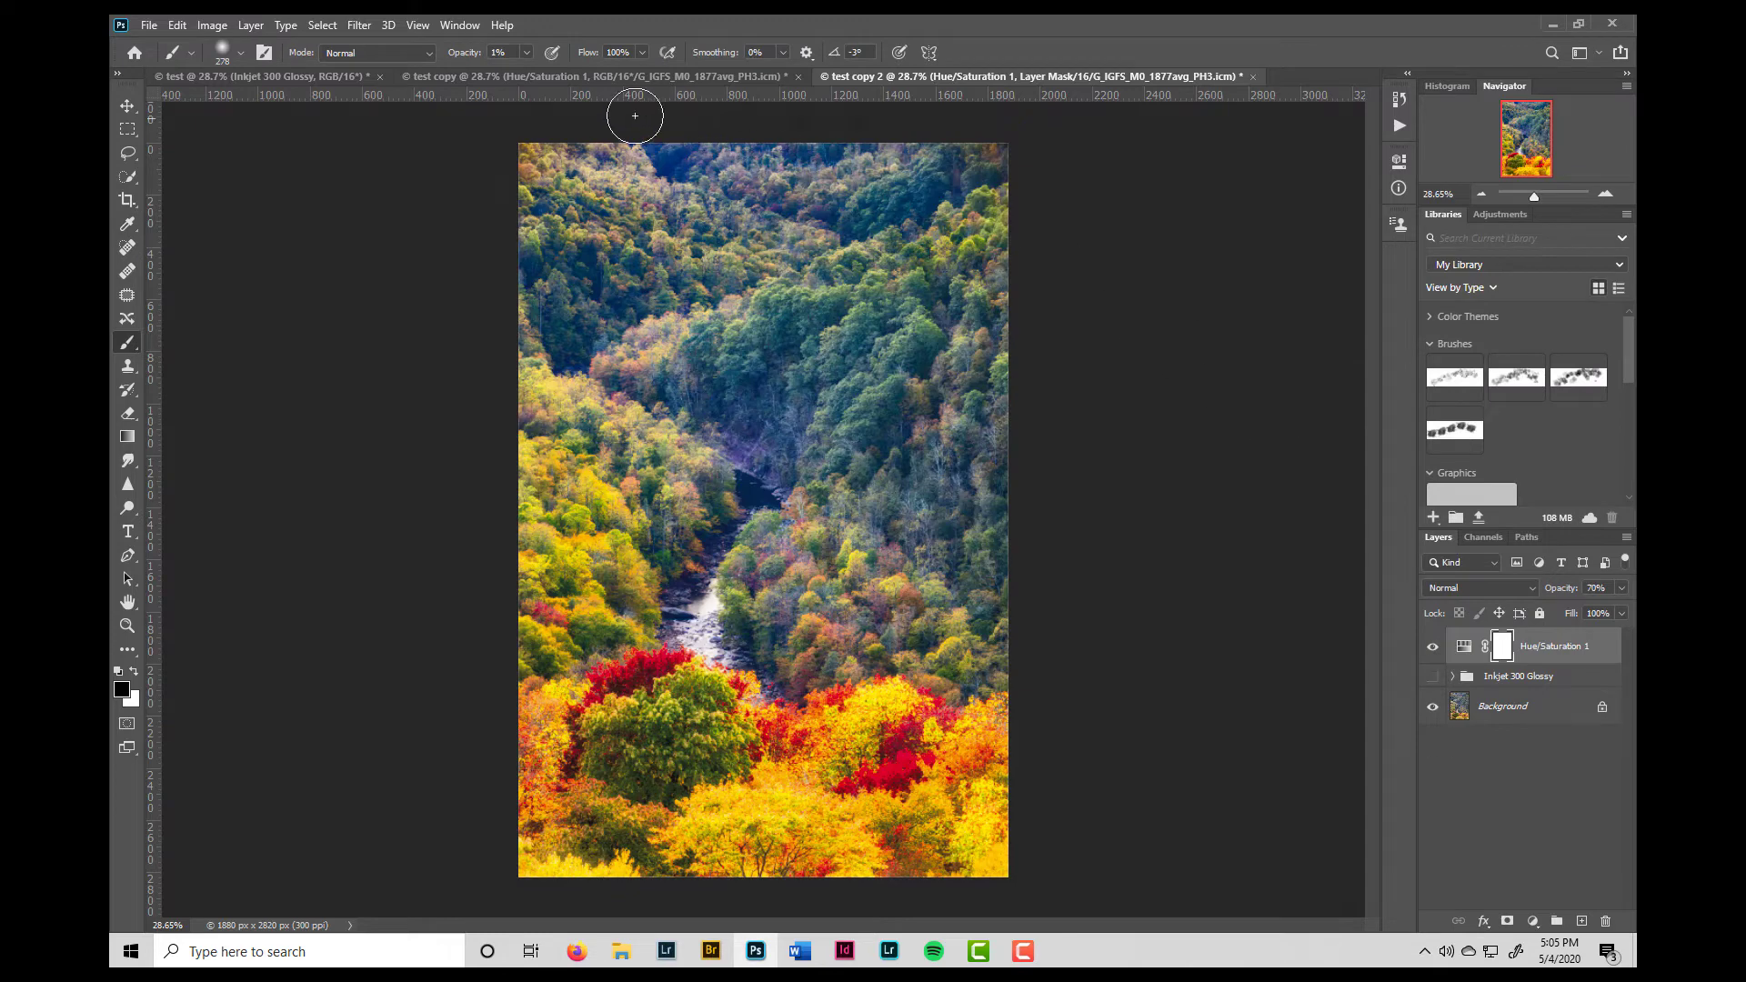
Compare the Relative Colorimetric proof in test copy with the Perceptual proof in test copy 2
click(569, 81)
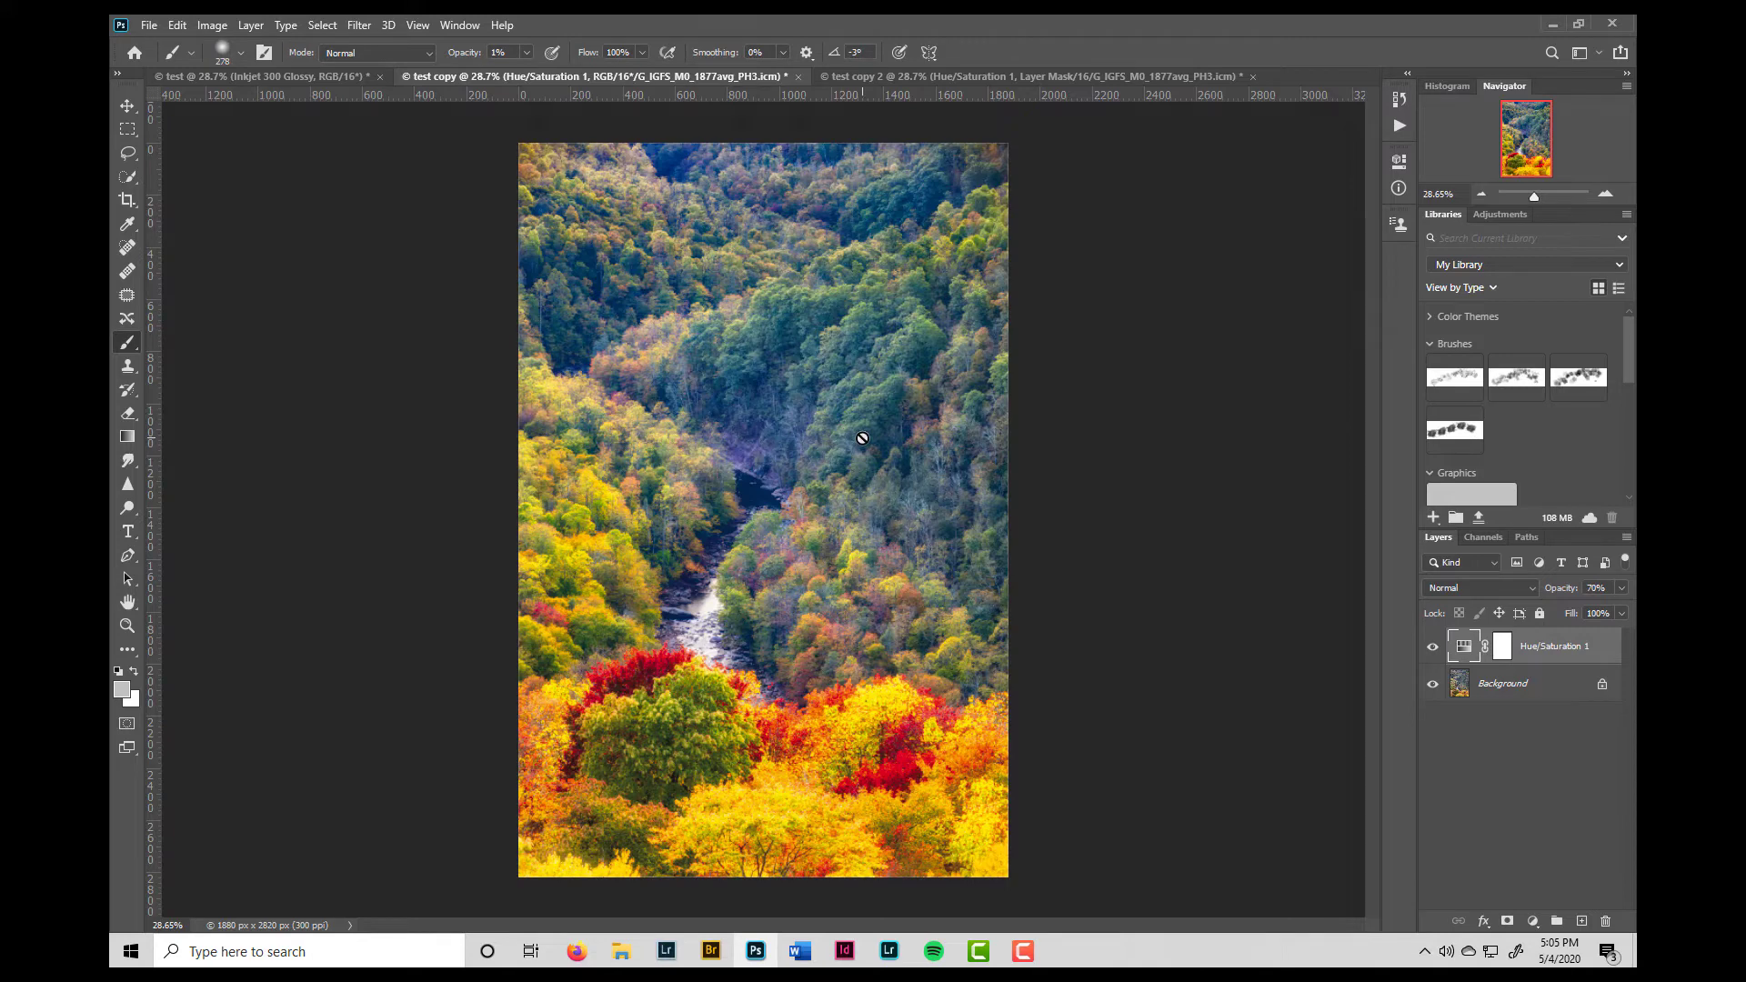
click(953, 79)
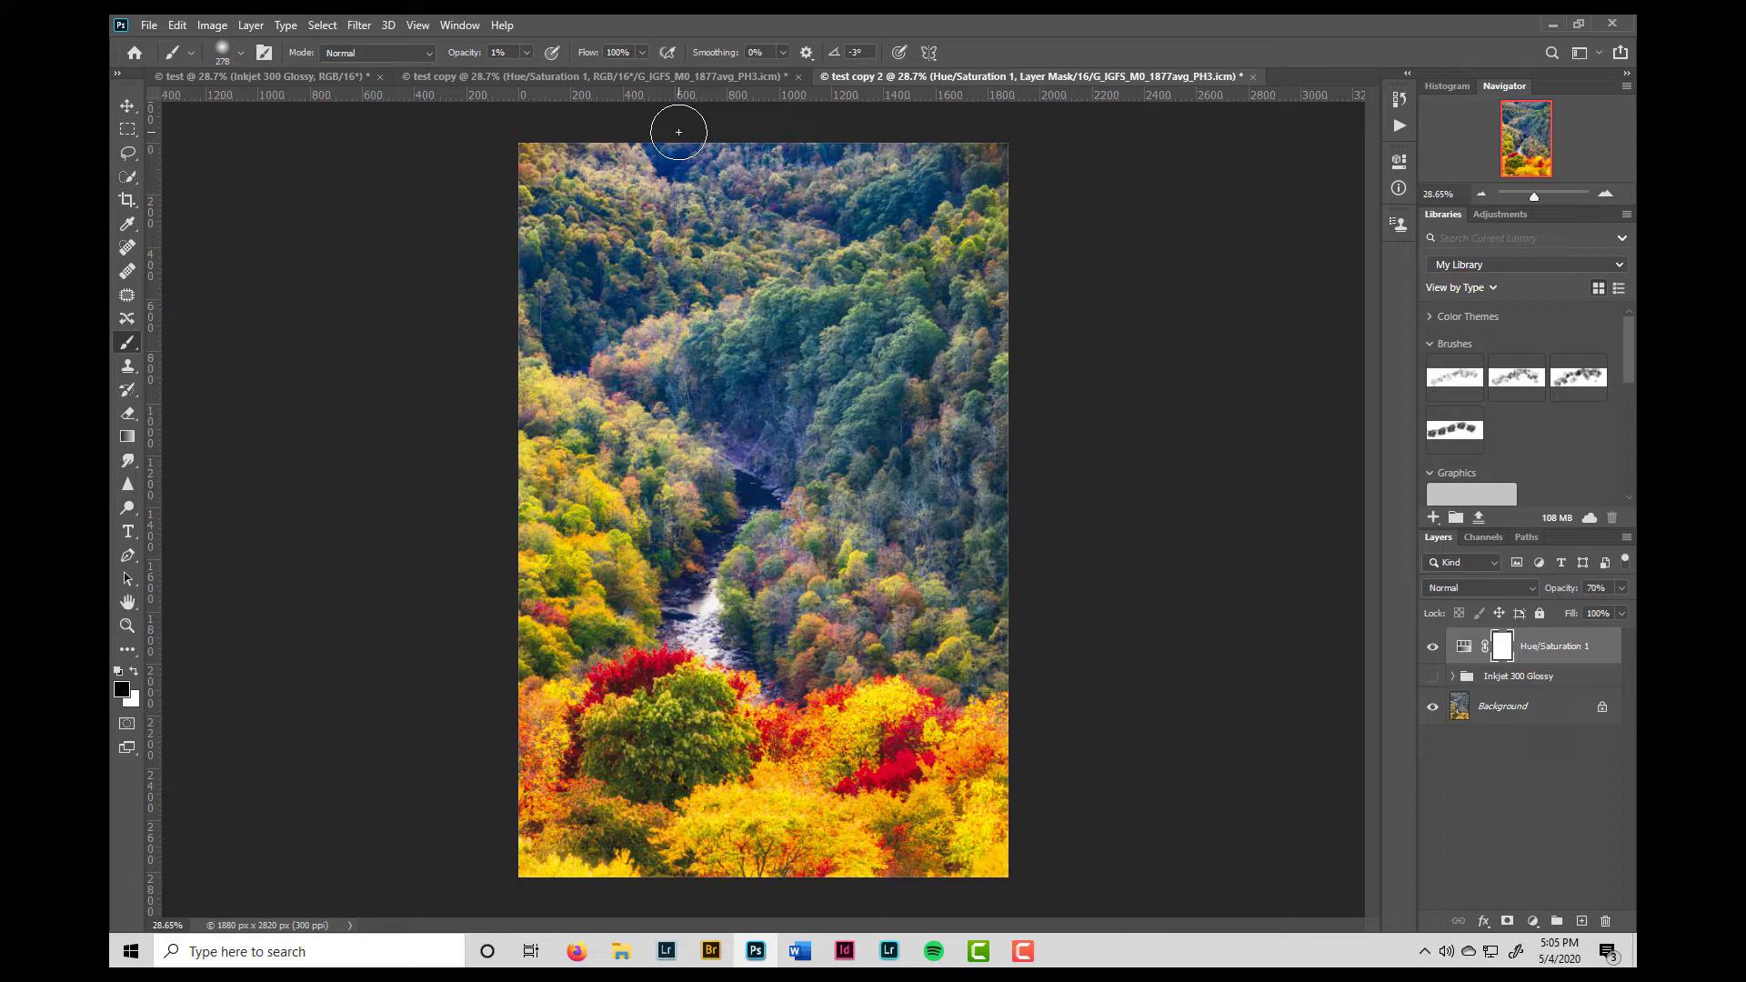
click(681, 80)
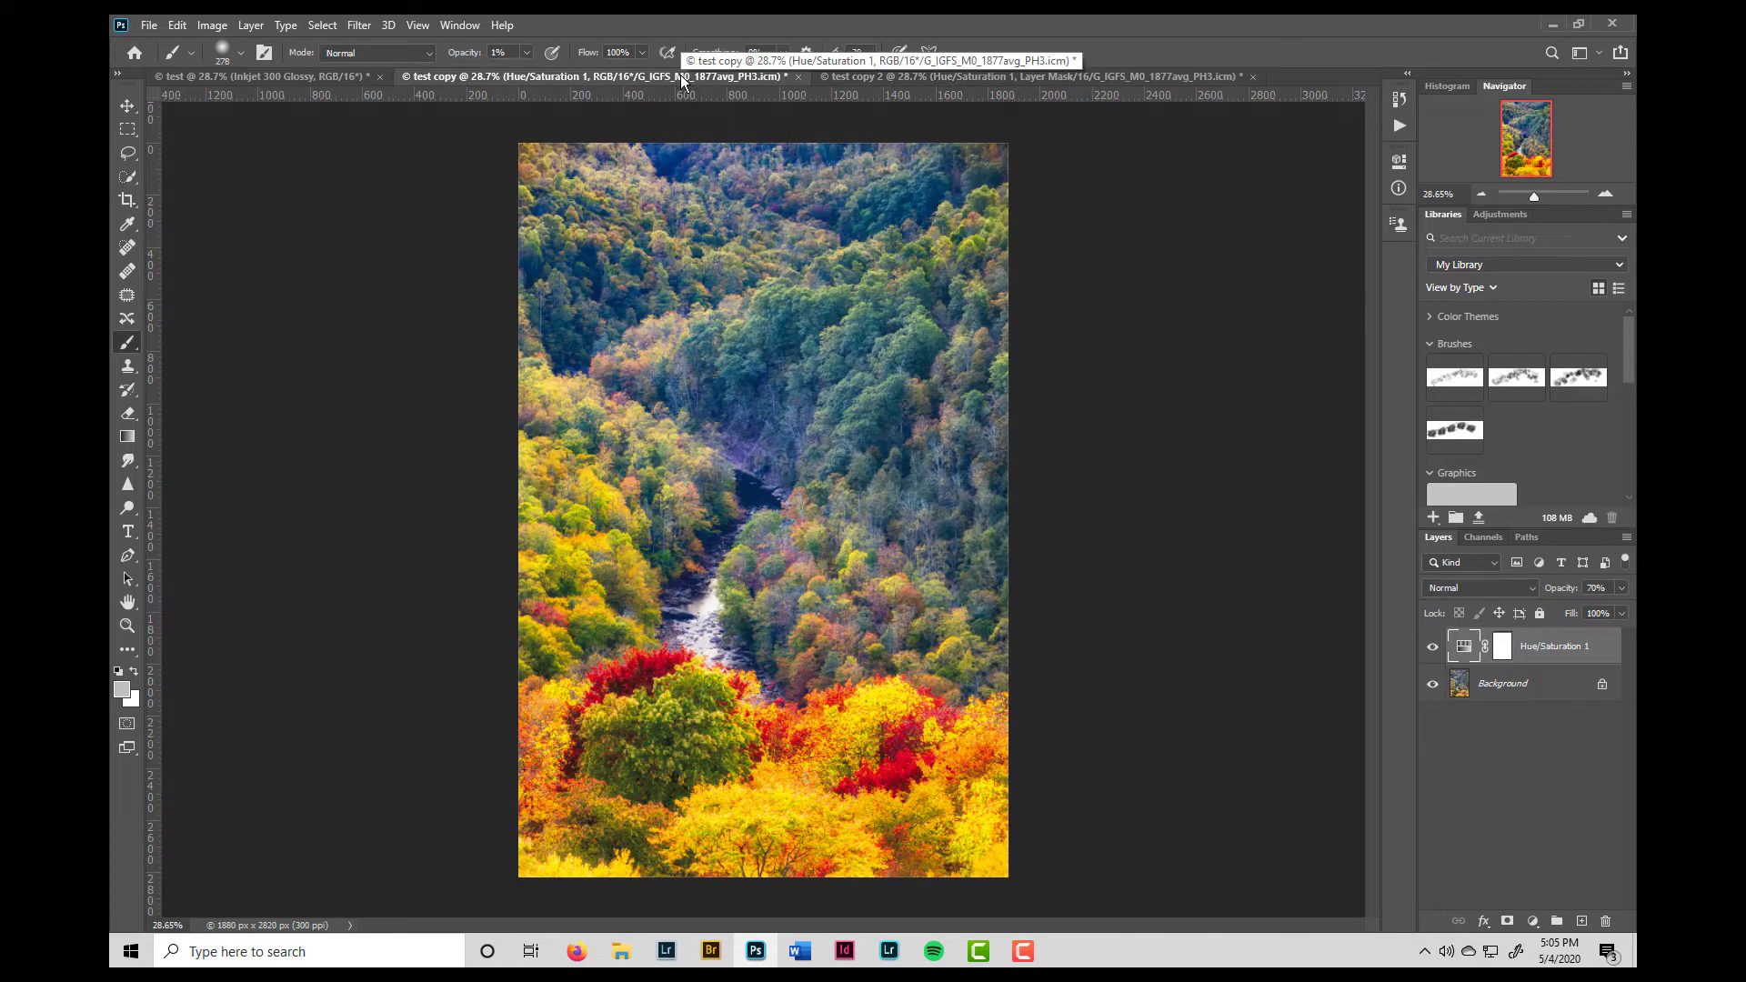
click(860, 75)
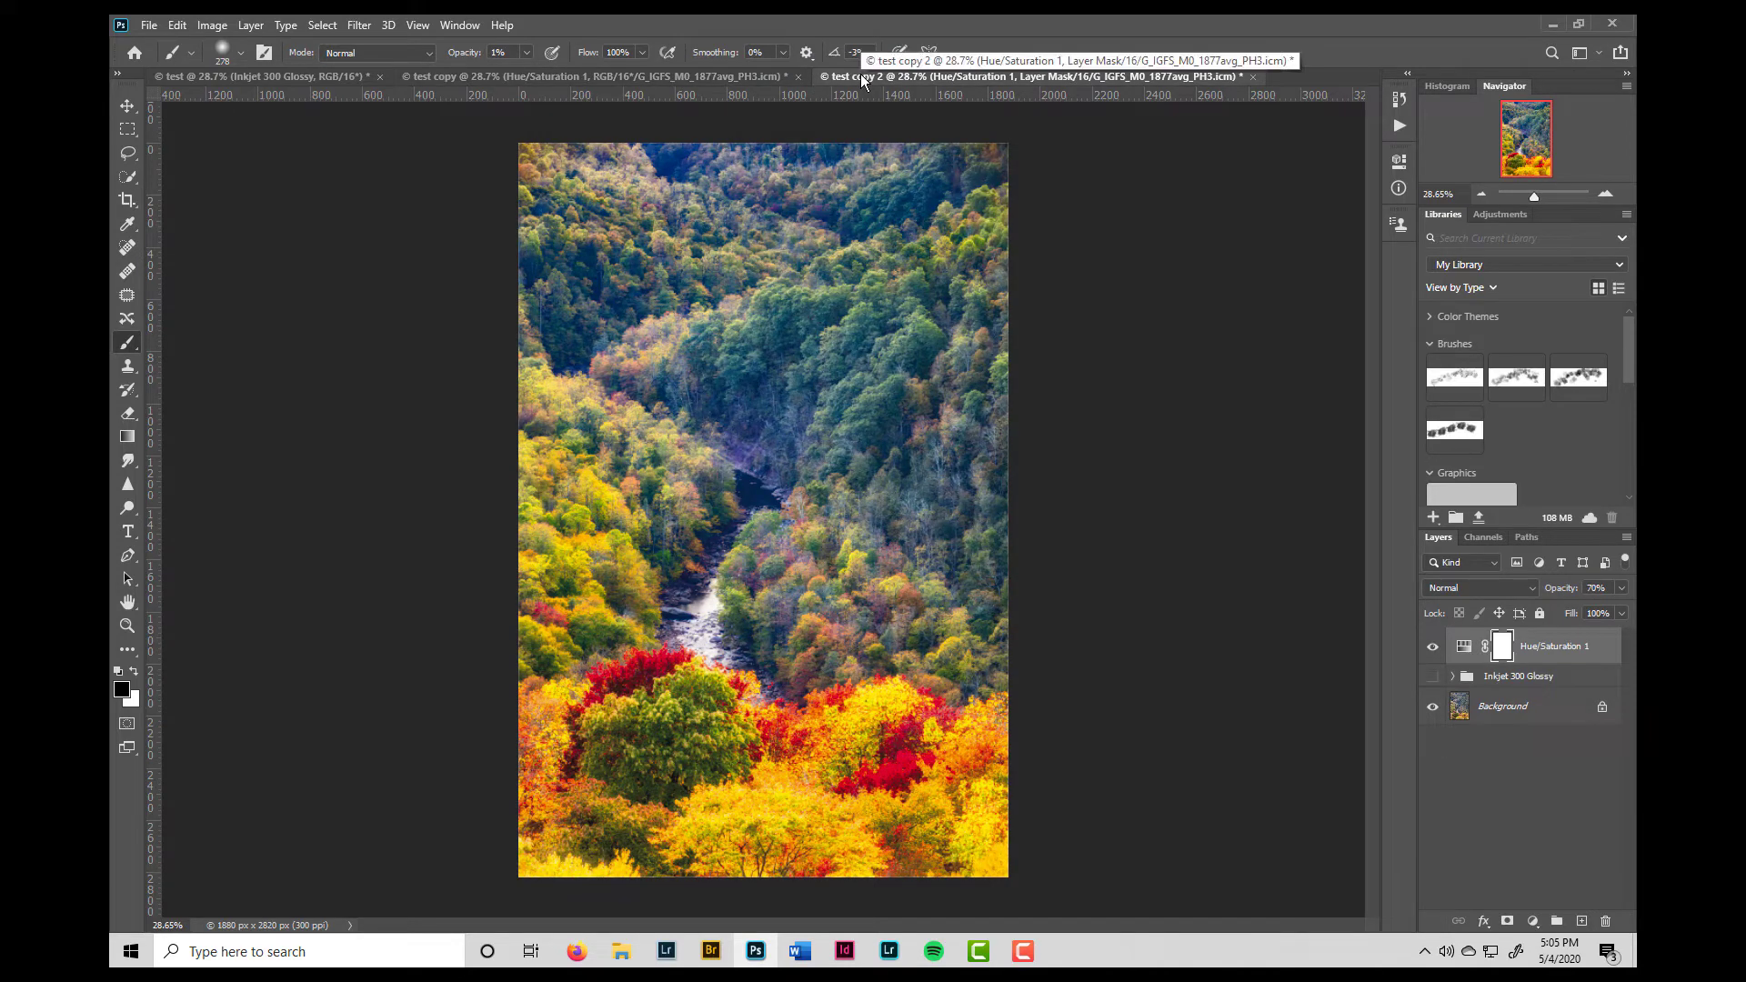
click(736, 80)
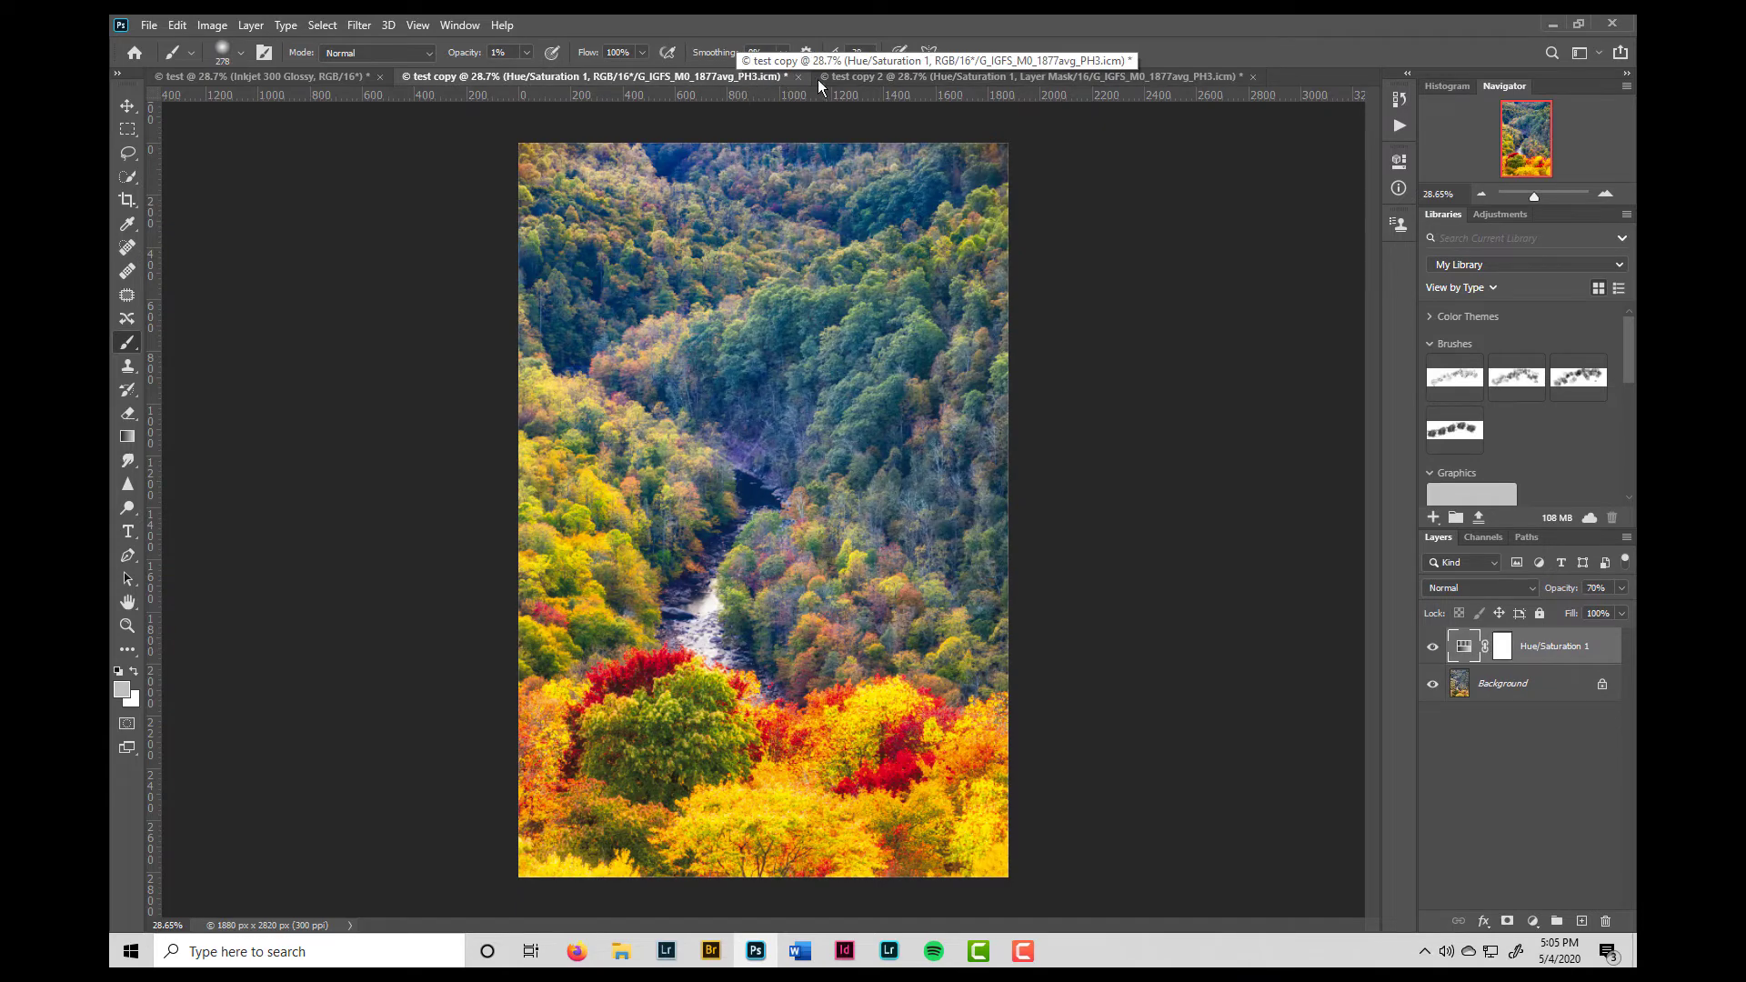
click(864, 79)
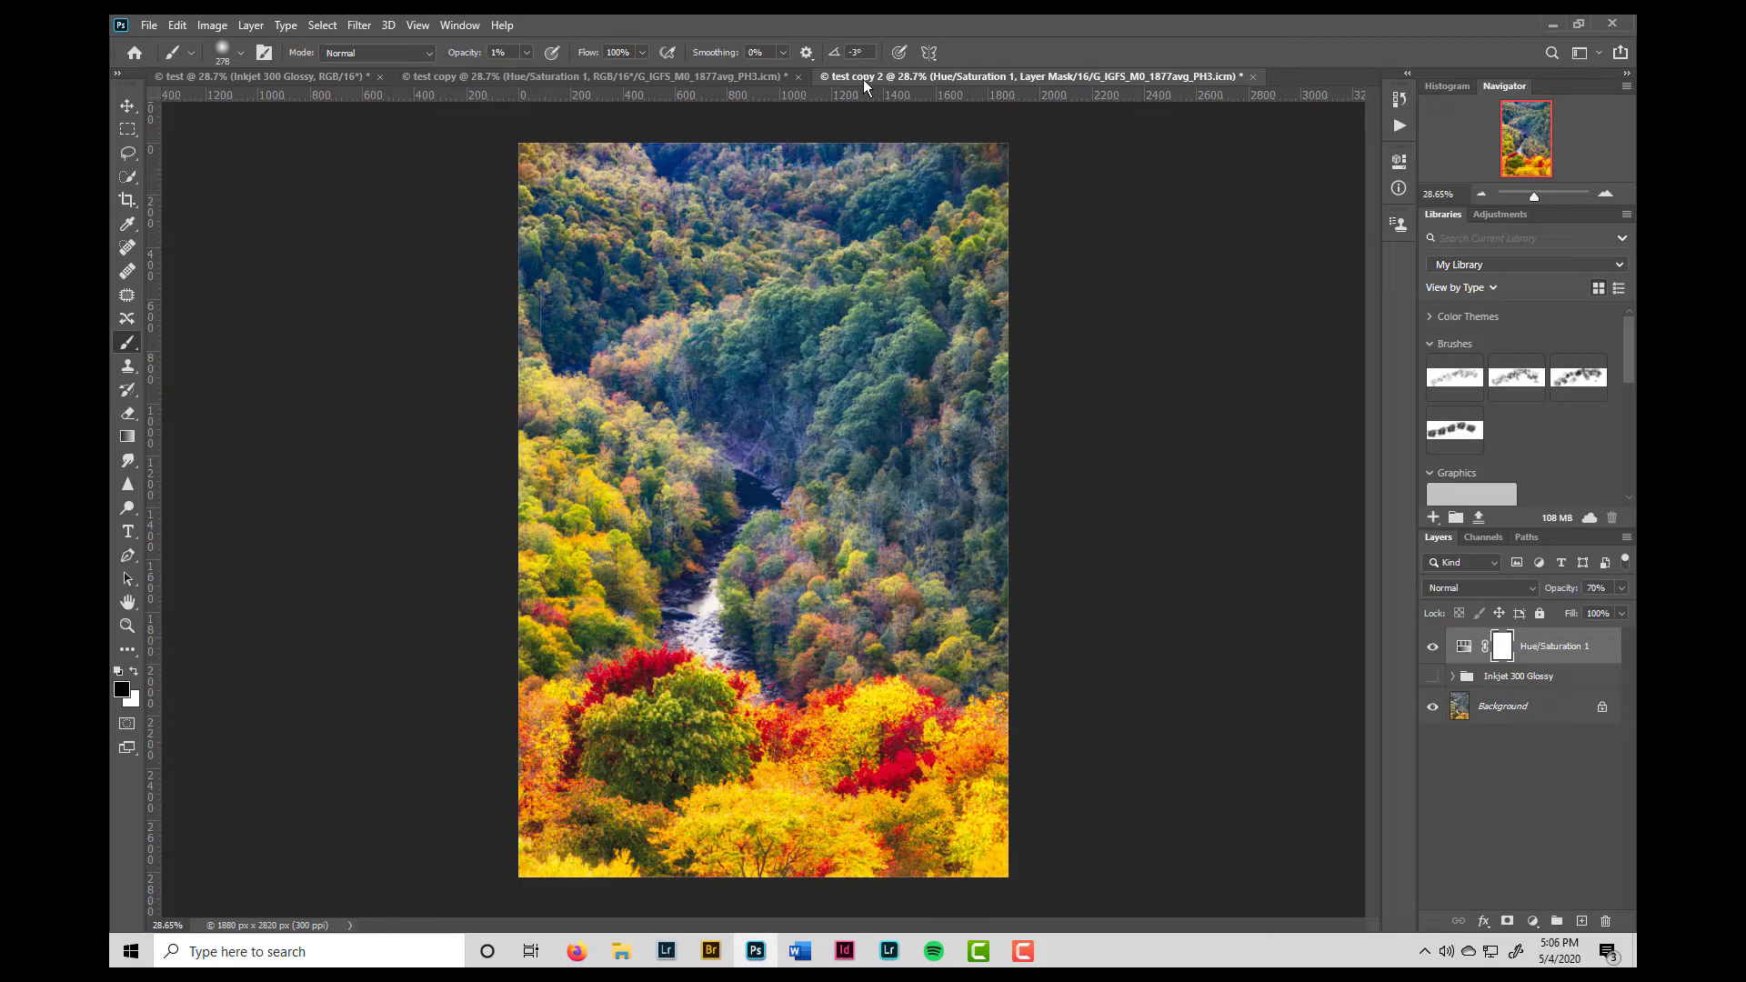
Close test copy 2 and test copy without saving them, leaving only the original test image open
click(1253, 77)
click(888, 369)
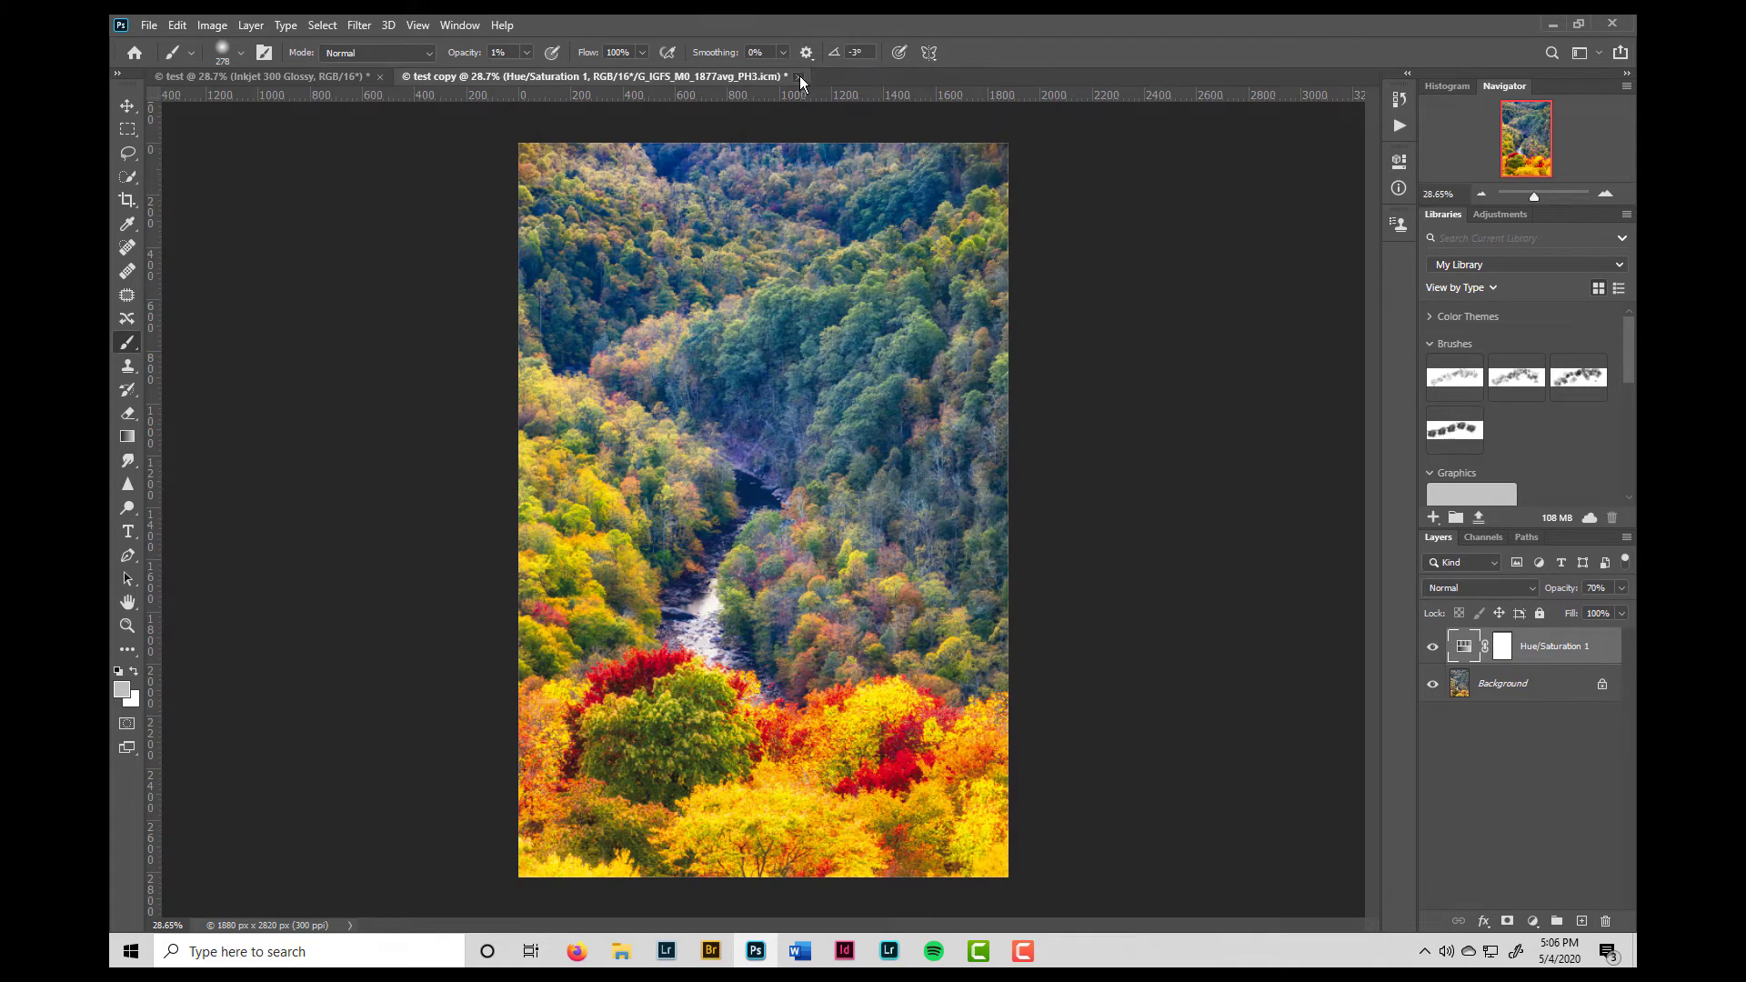
click(799, 77)
click(880, 360)
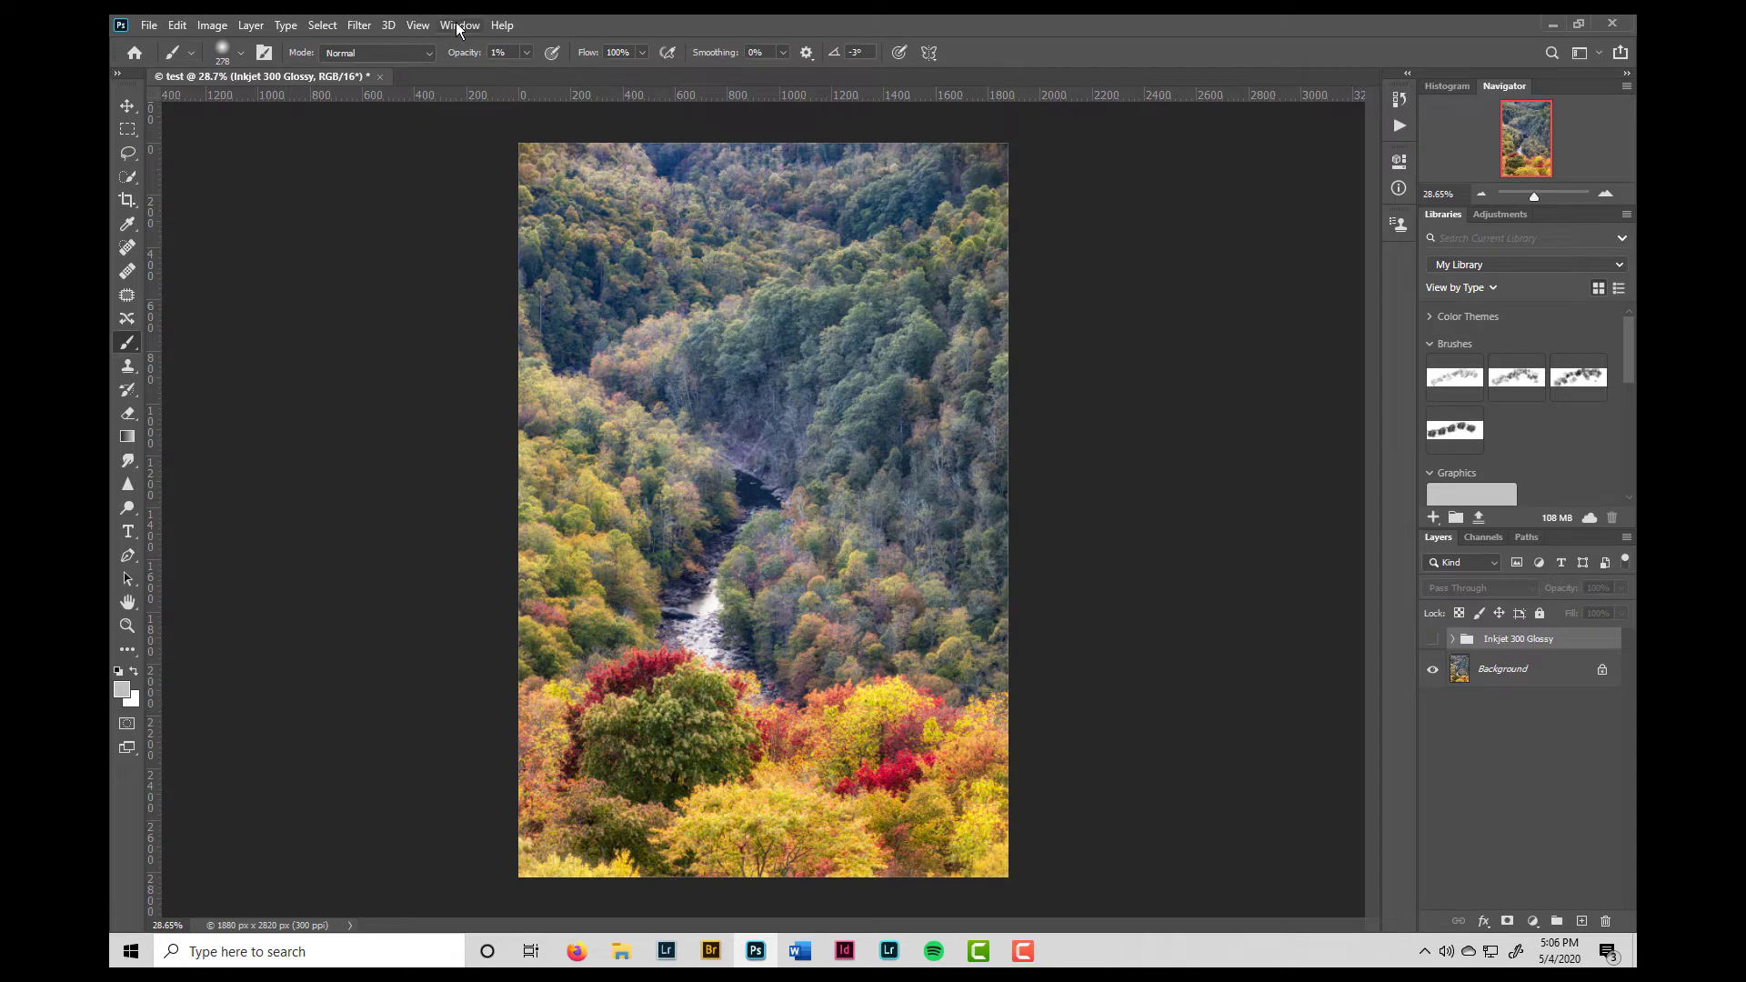
Set up a custom proof for the test image that simulates the G_IGFS_M0_1877avg_PH3.icm profile
click(418, 26)
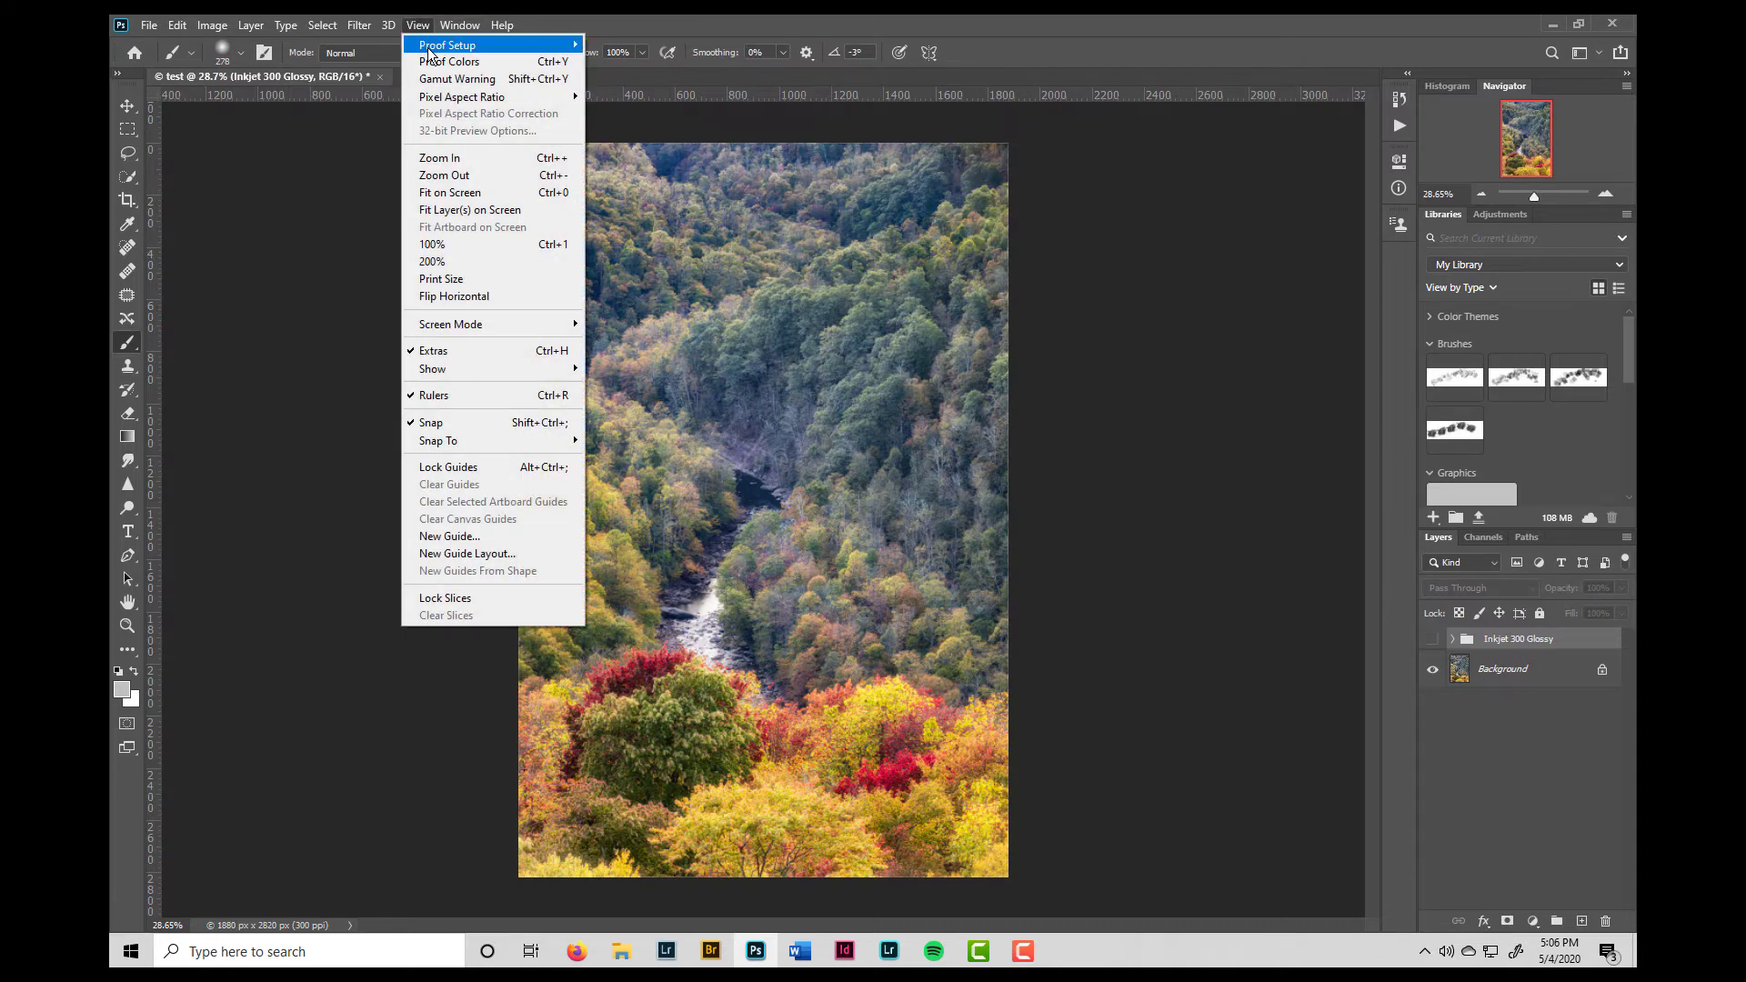
mouse_move(431, 53)
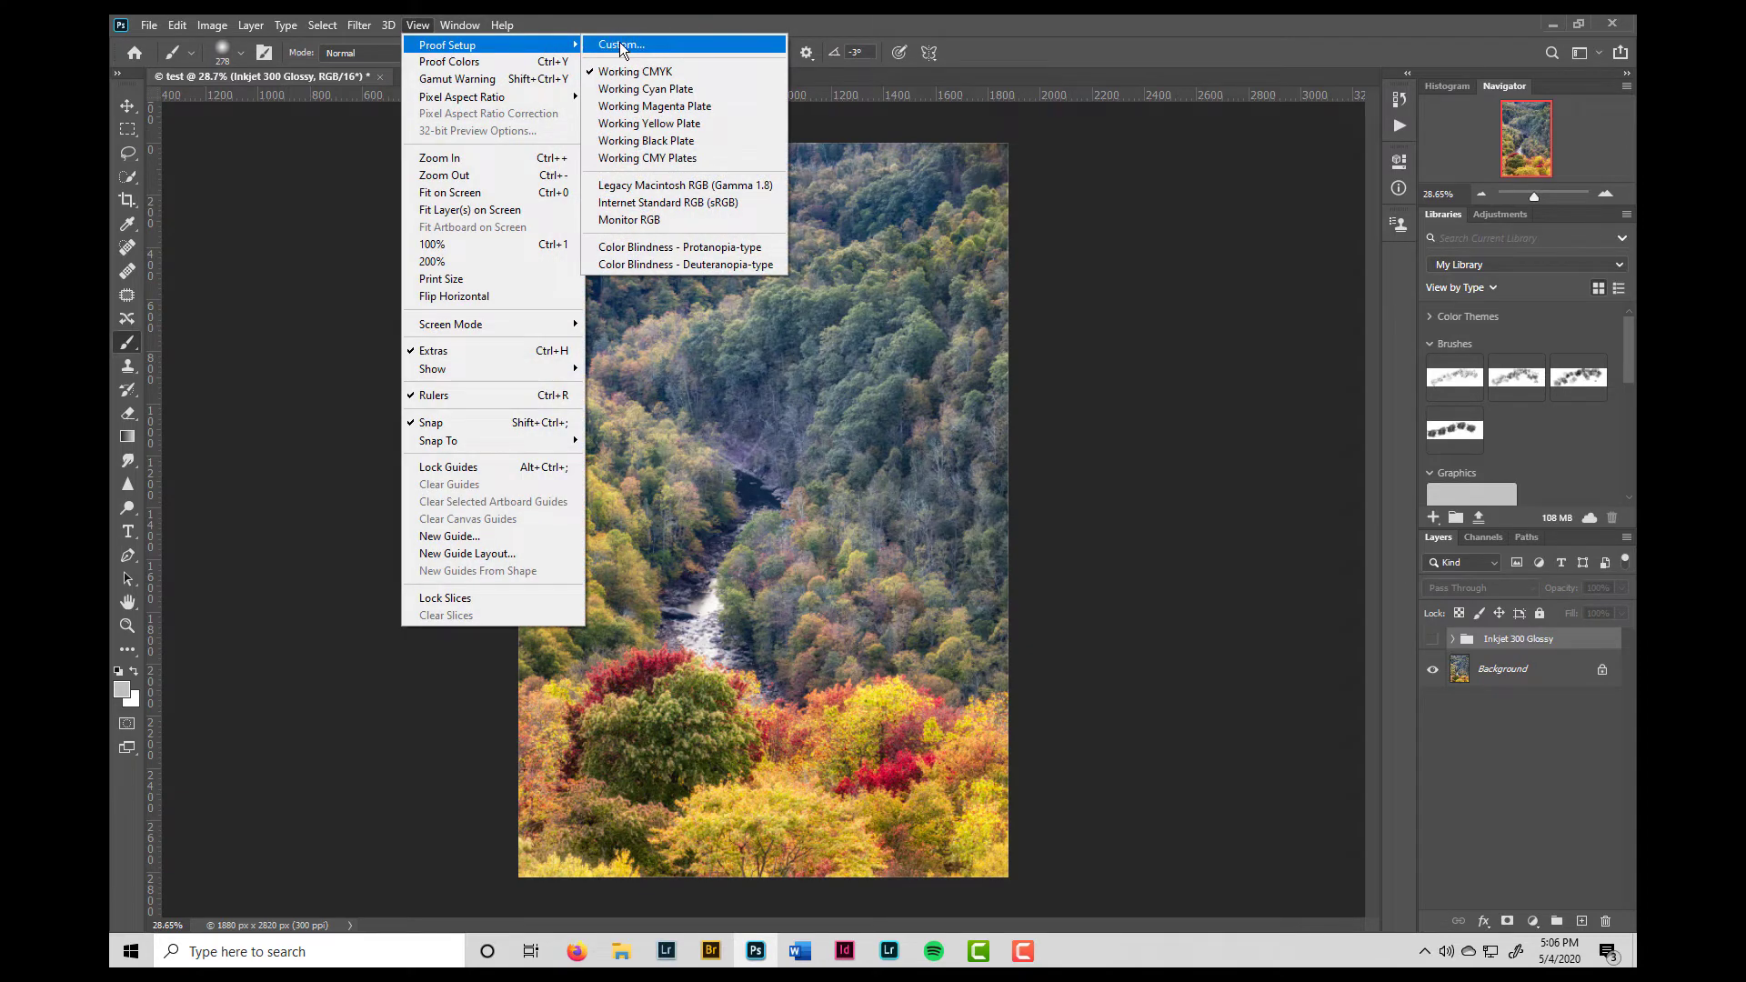
click(619, 44)
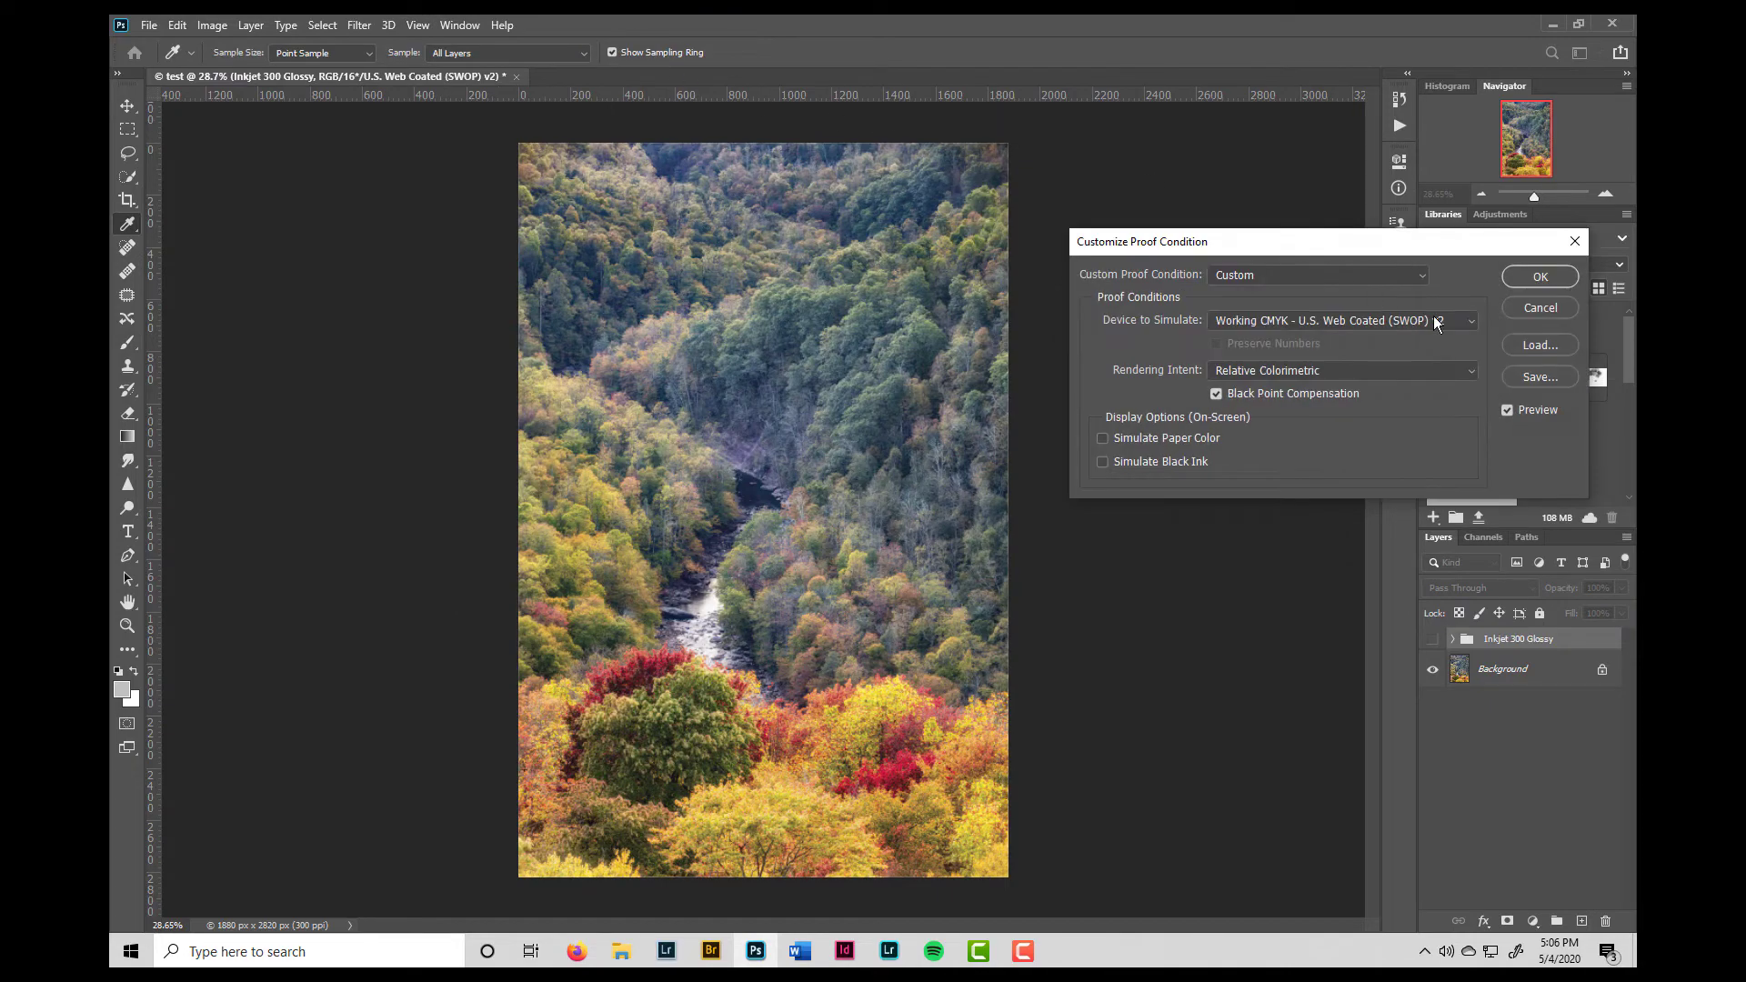
click(1435, 324)
drag(1551, 165, 1582, 488)
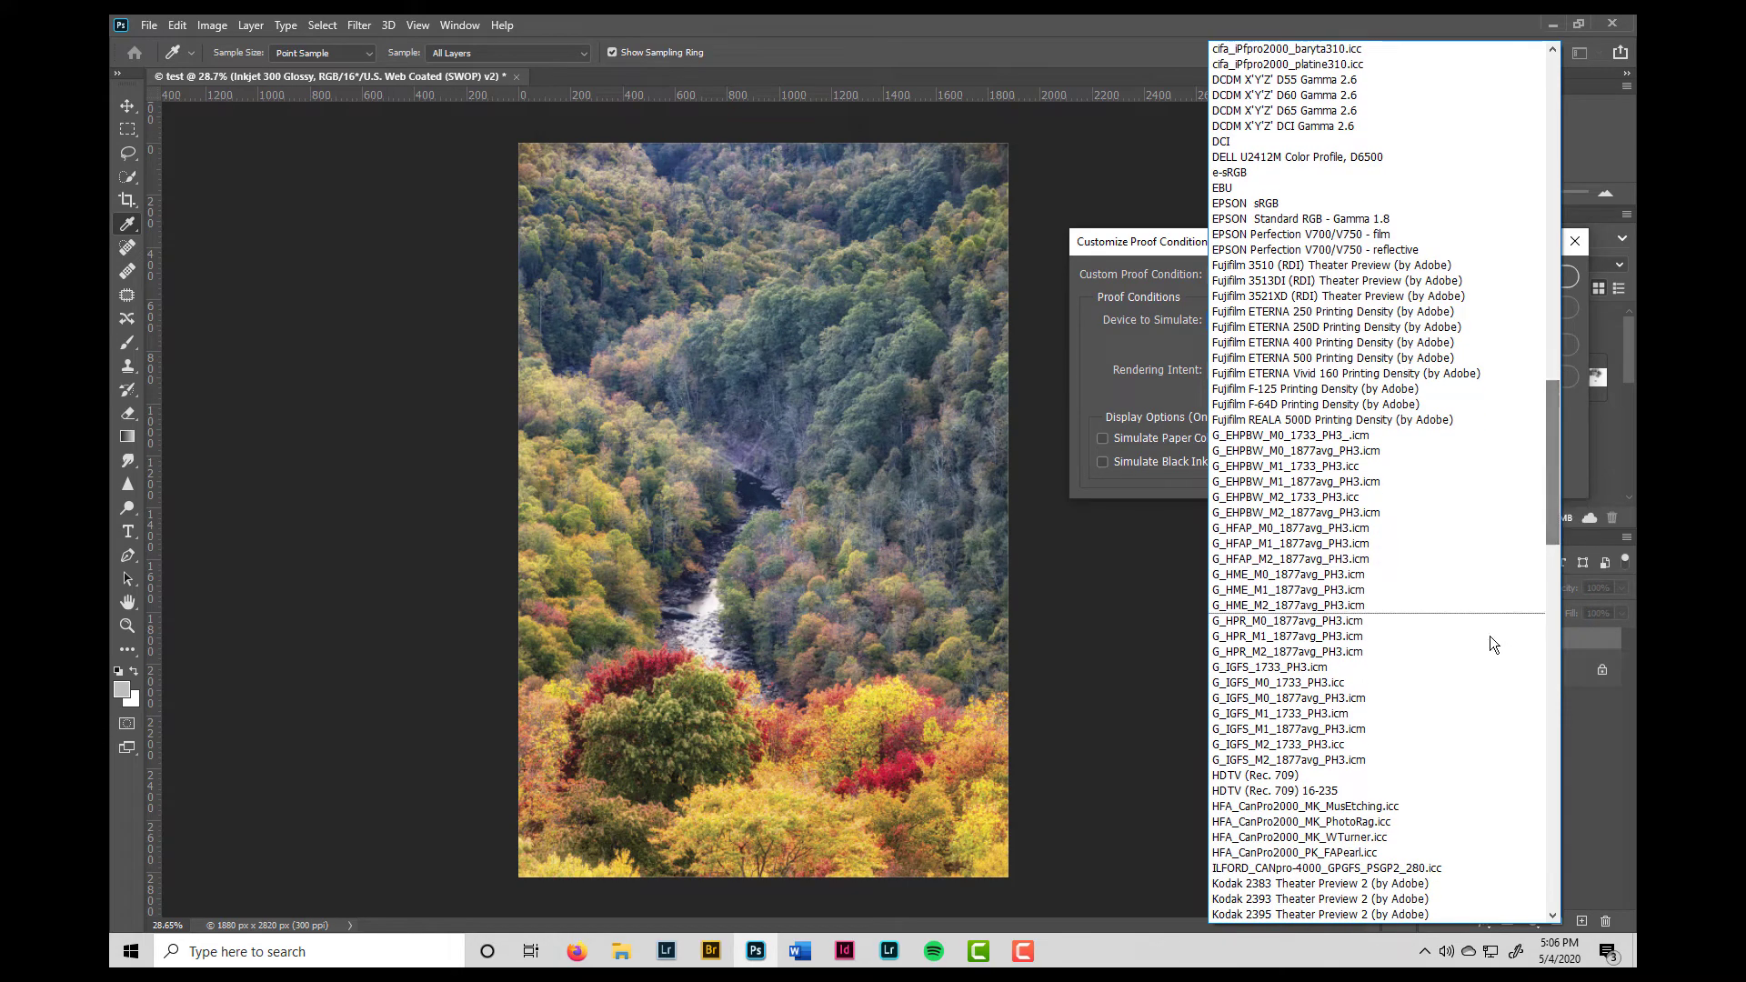
click(1429, 698)
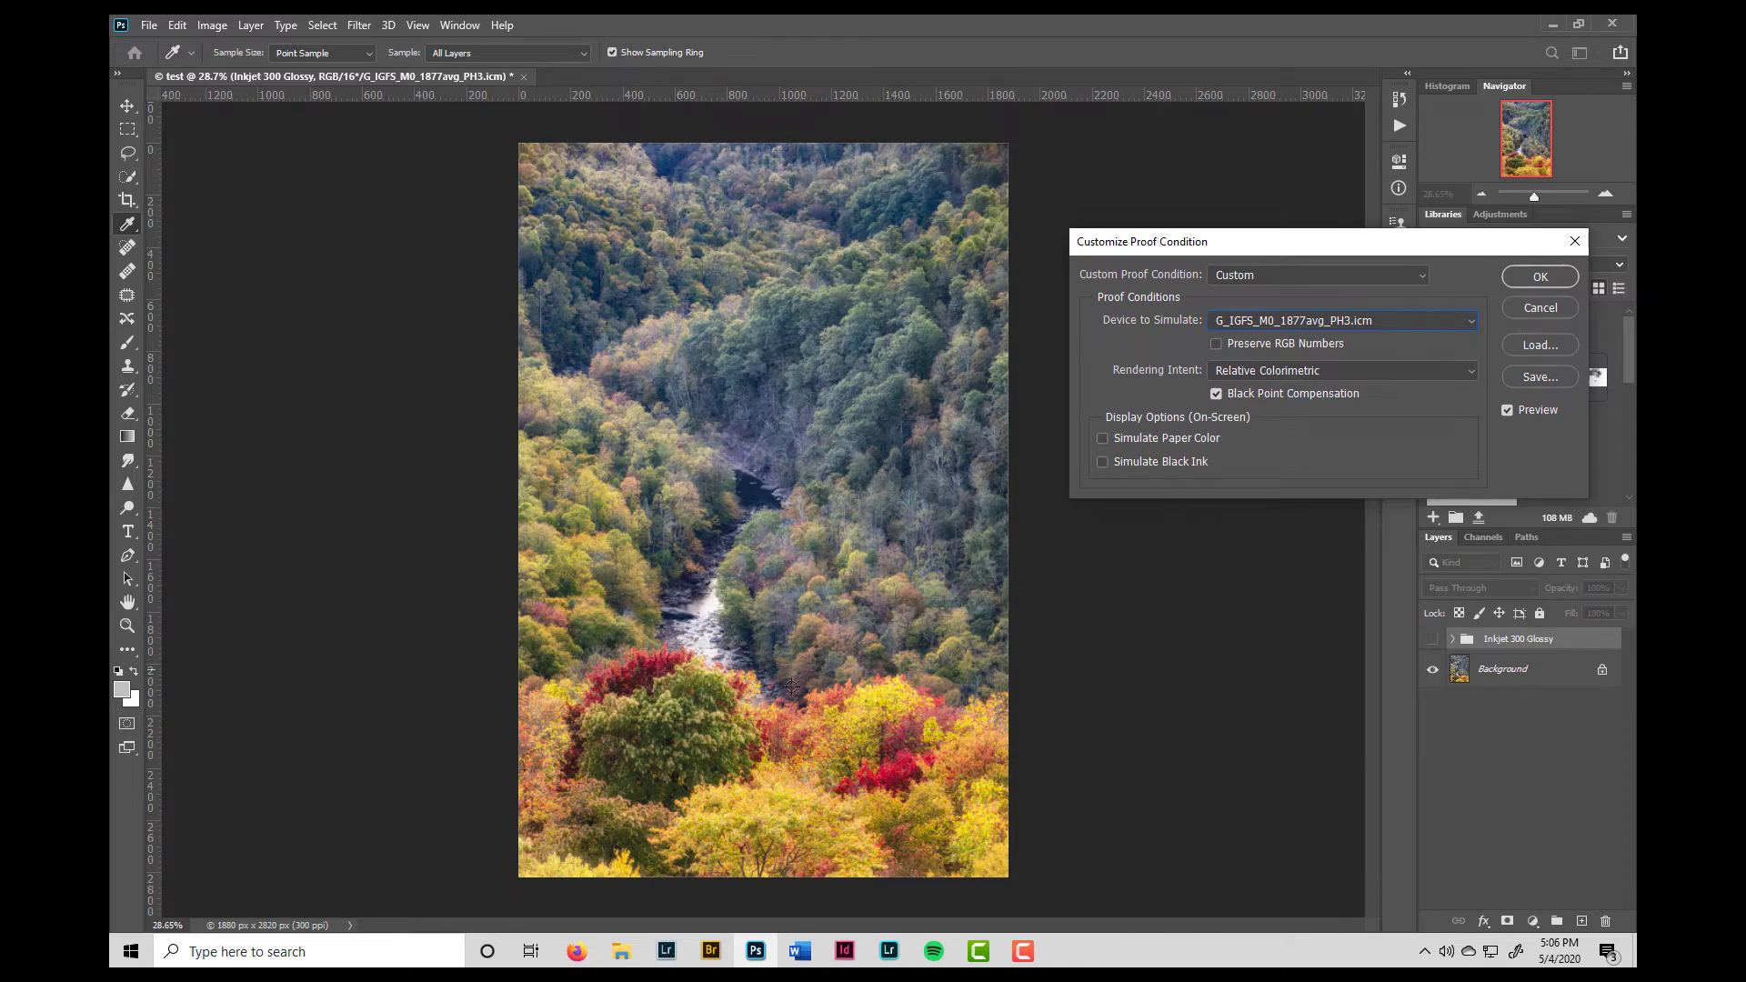
Alternate the proof's rendering intent between Perceptual and Relative Colorimetric to compare how each one affects the image
click(1345, 372)
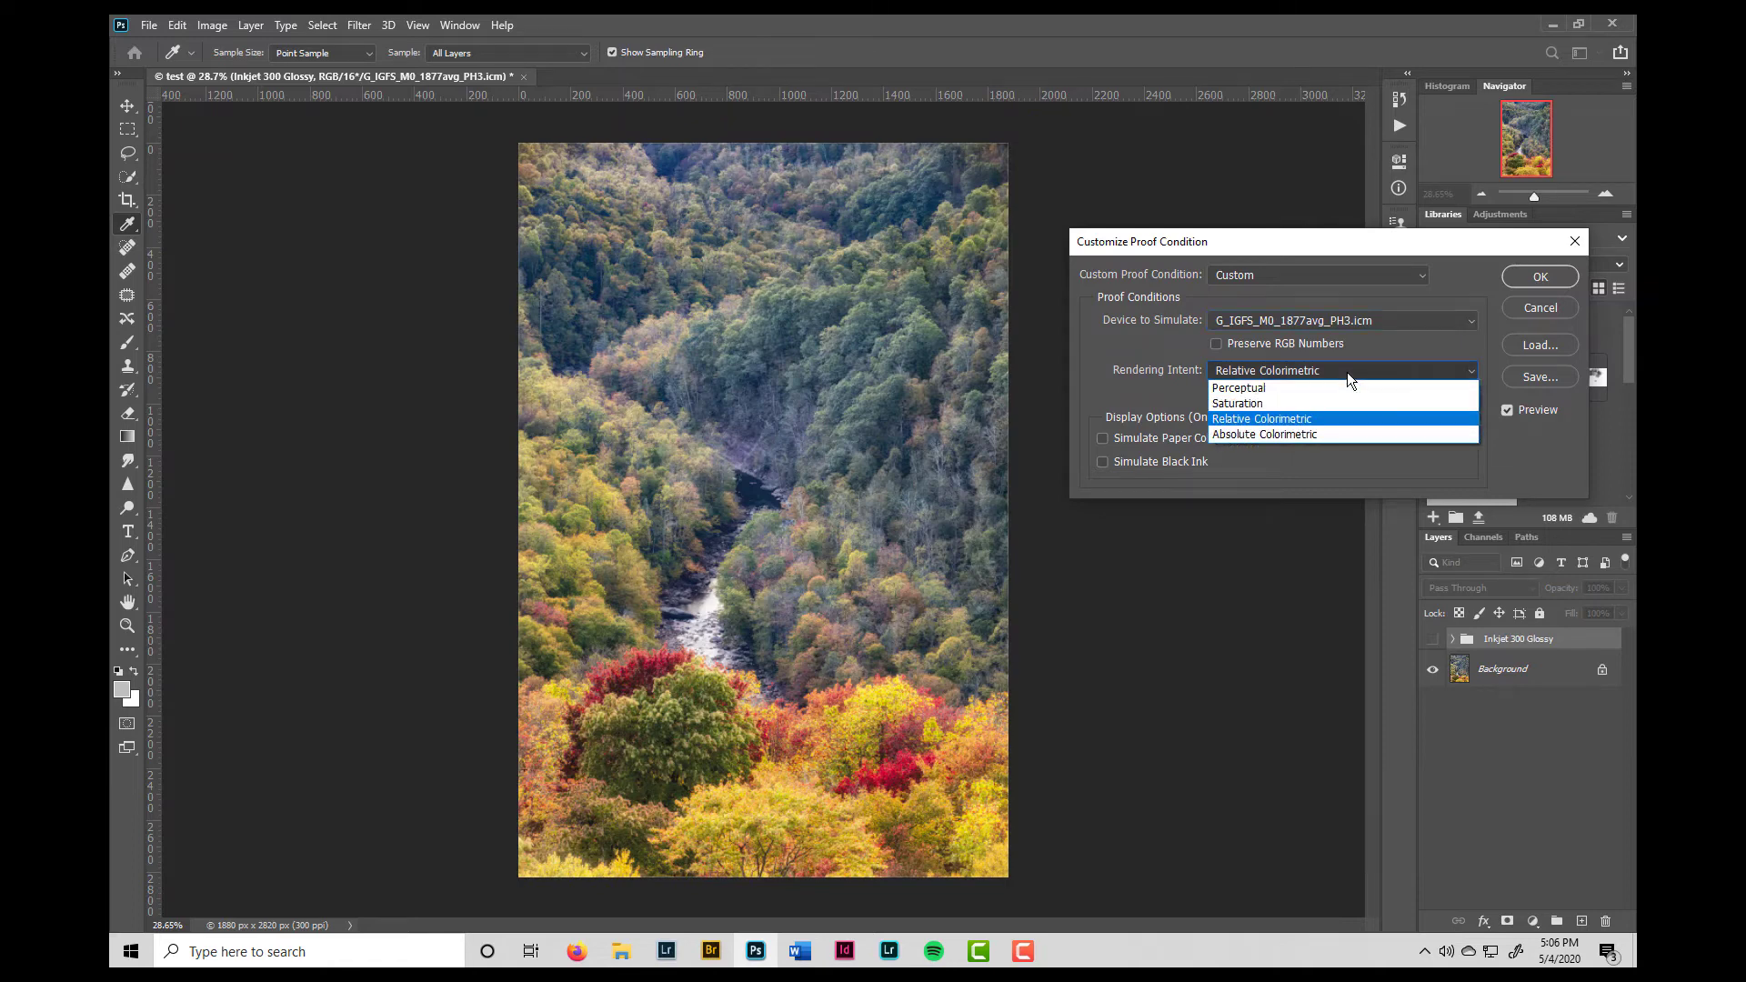
click(1250, 388)
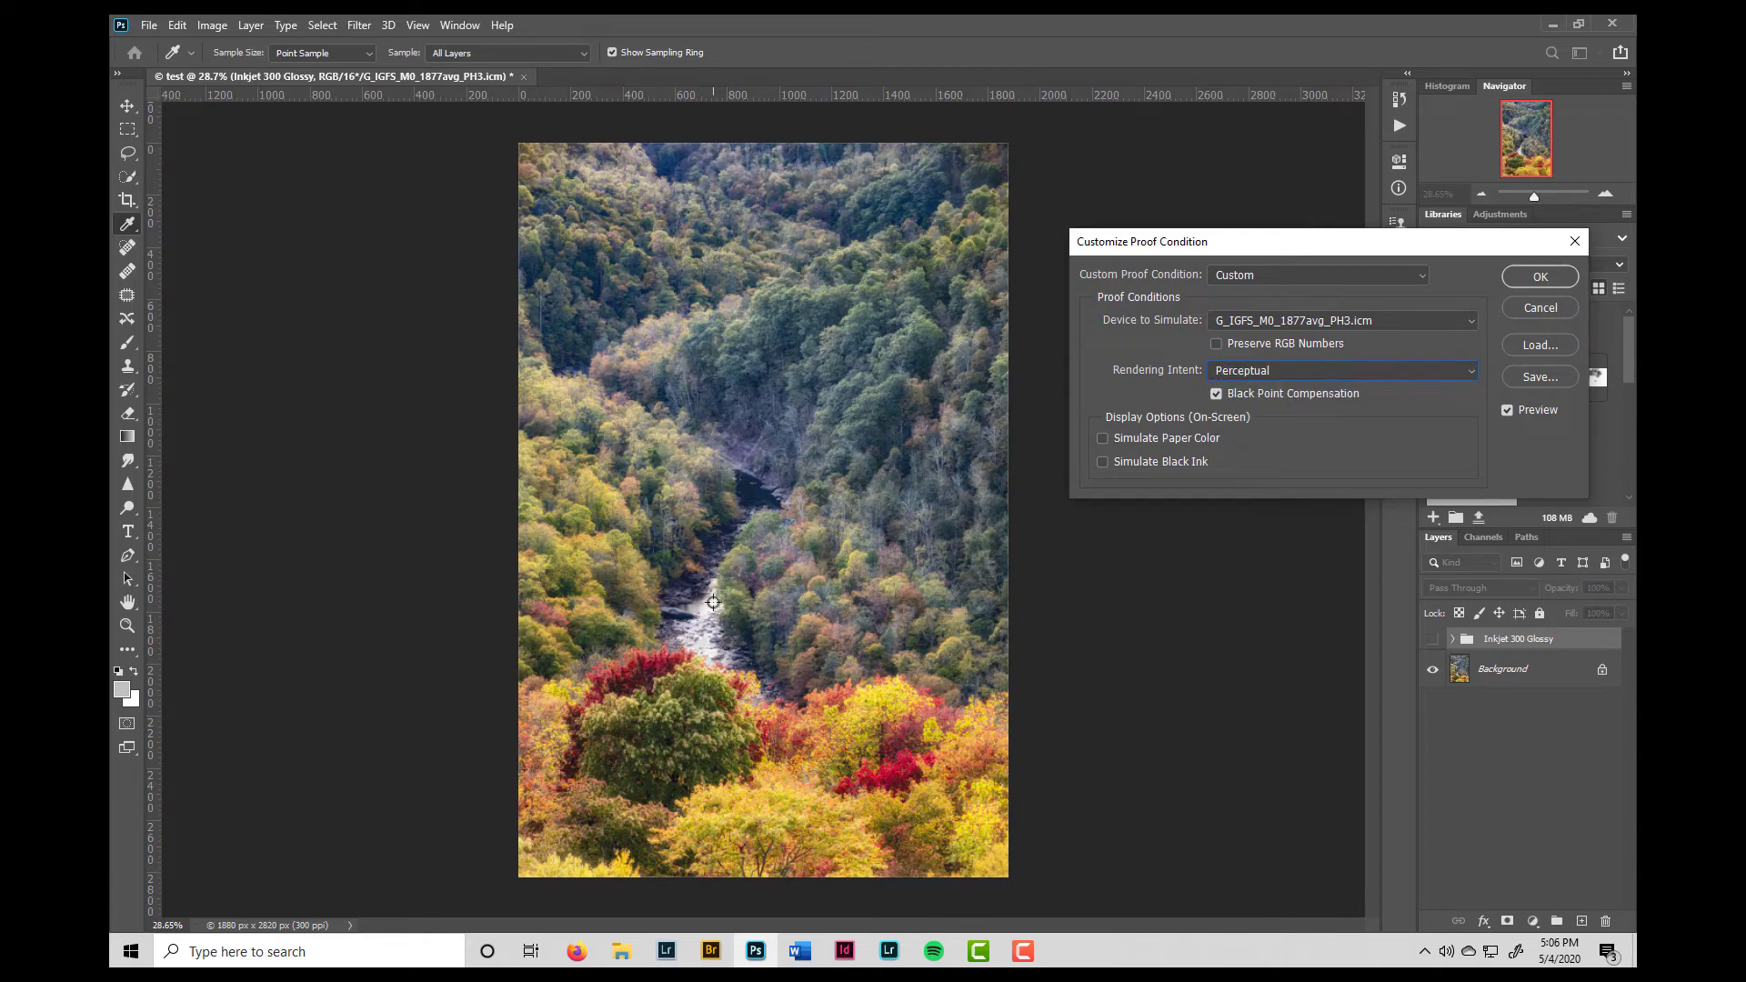
click(1269, 372)
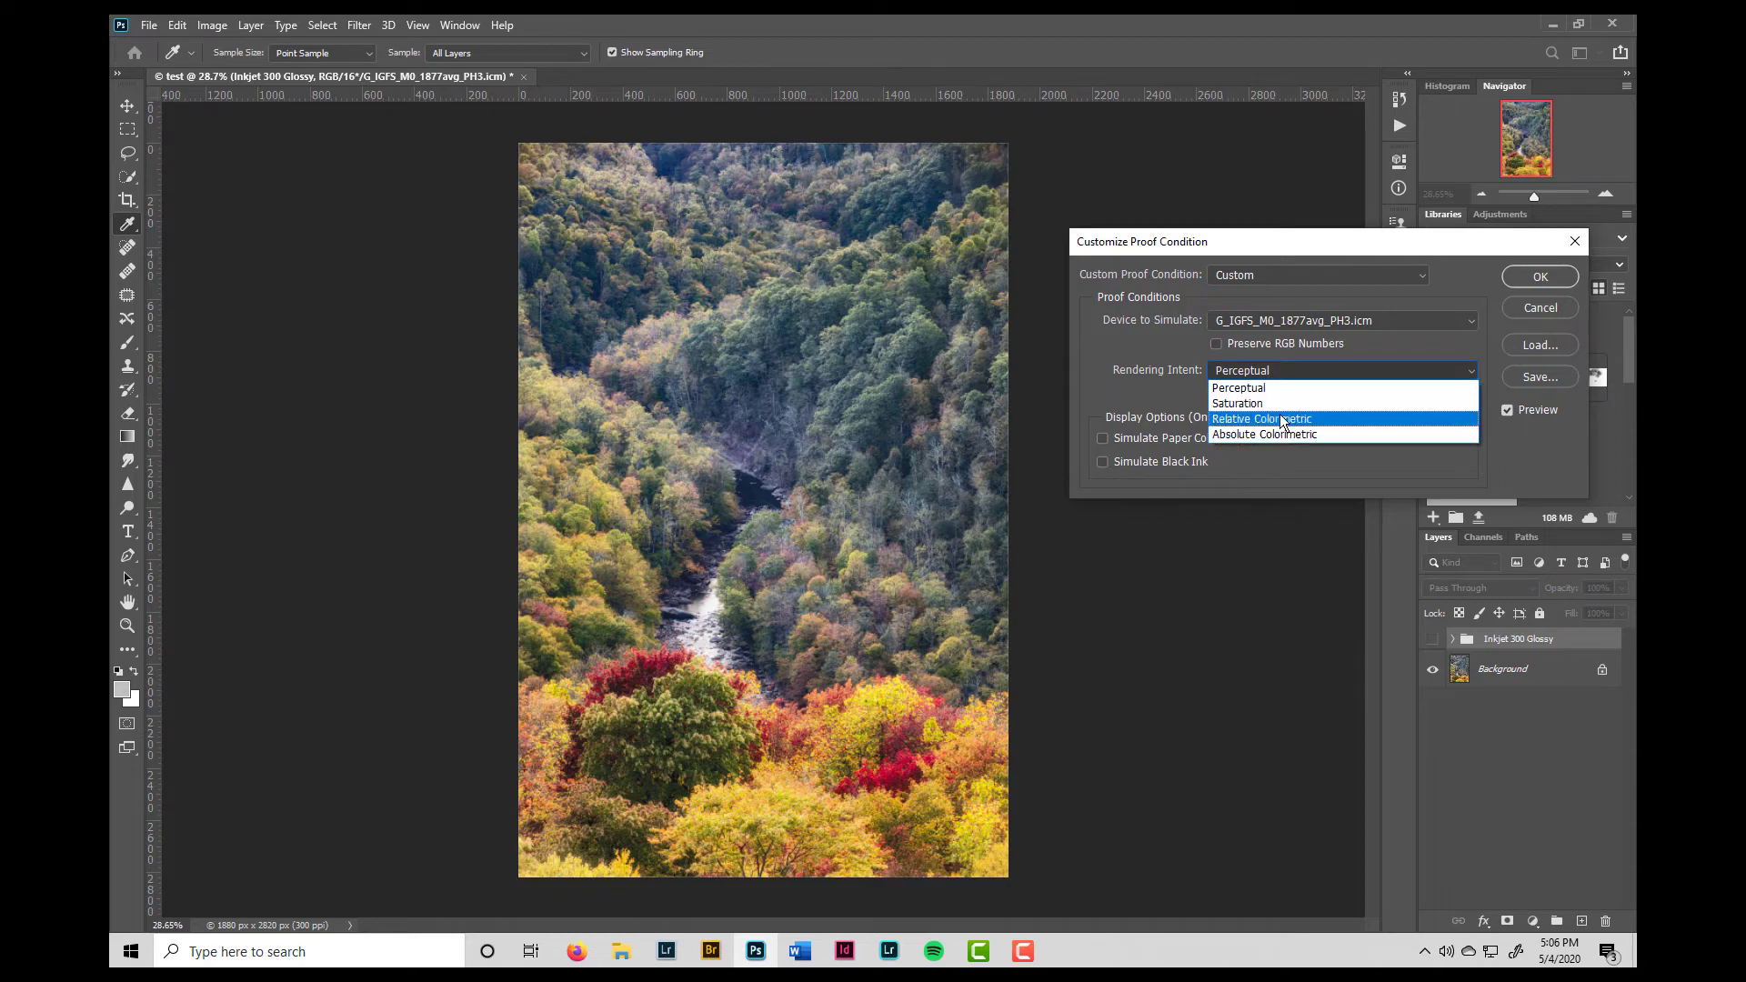
click(1279, 417)
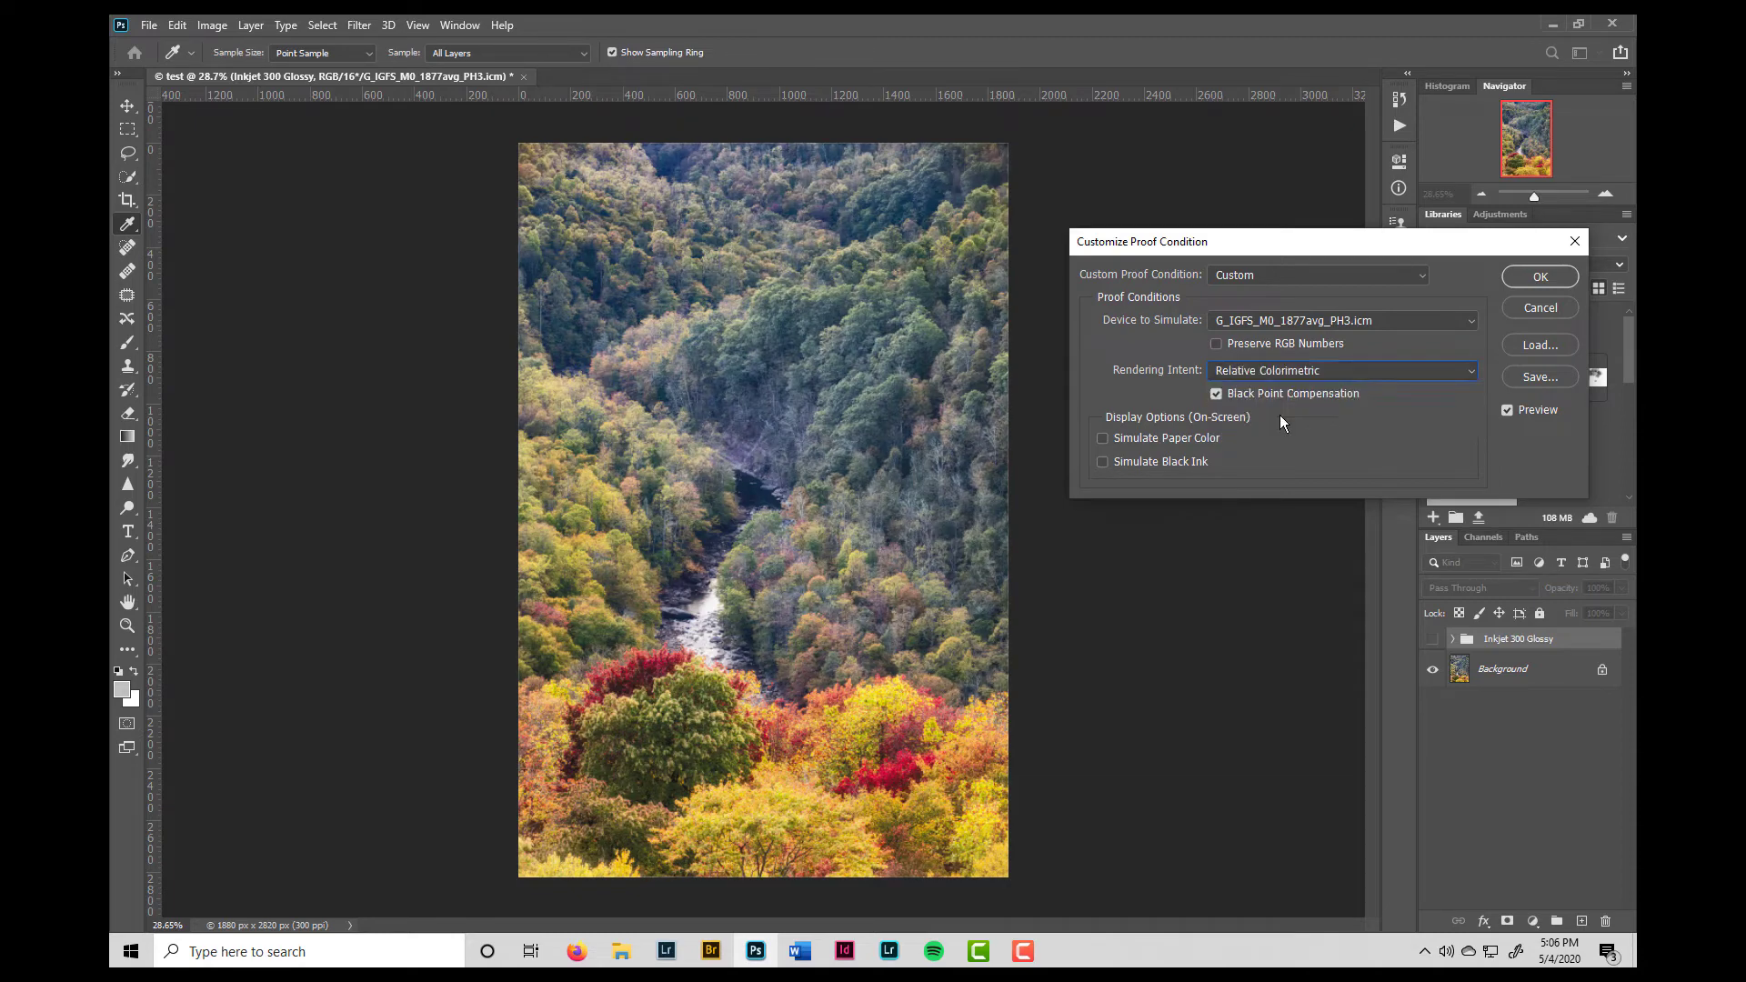
click(1276, 370)
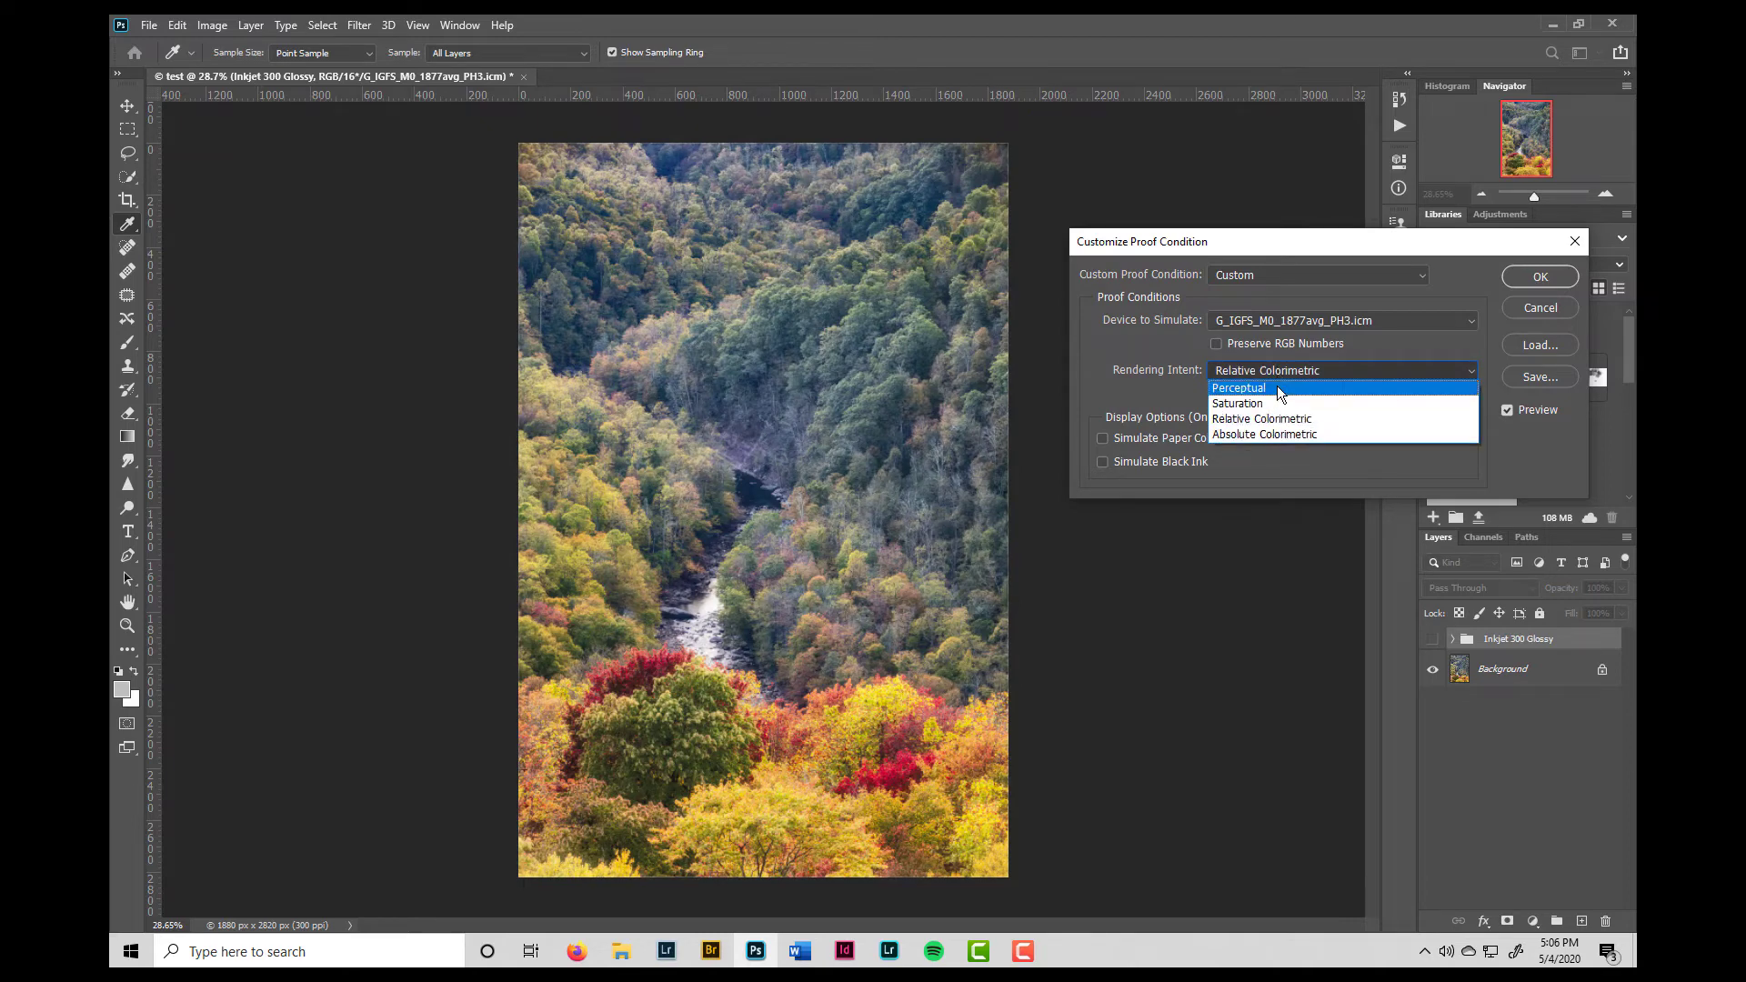
click(1279, 389)
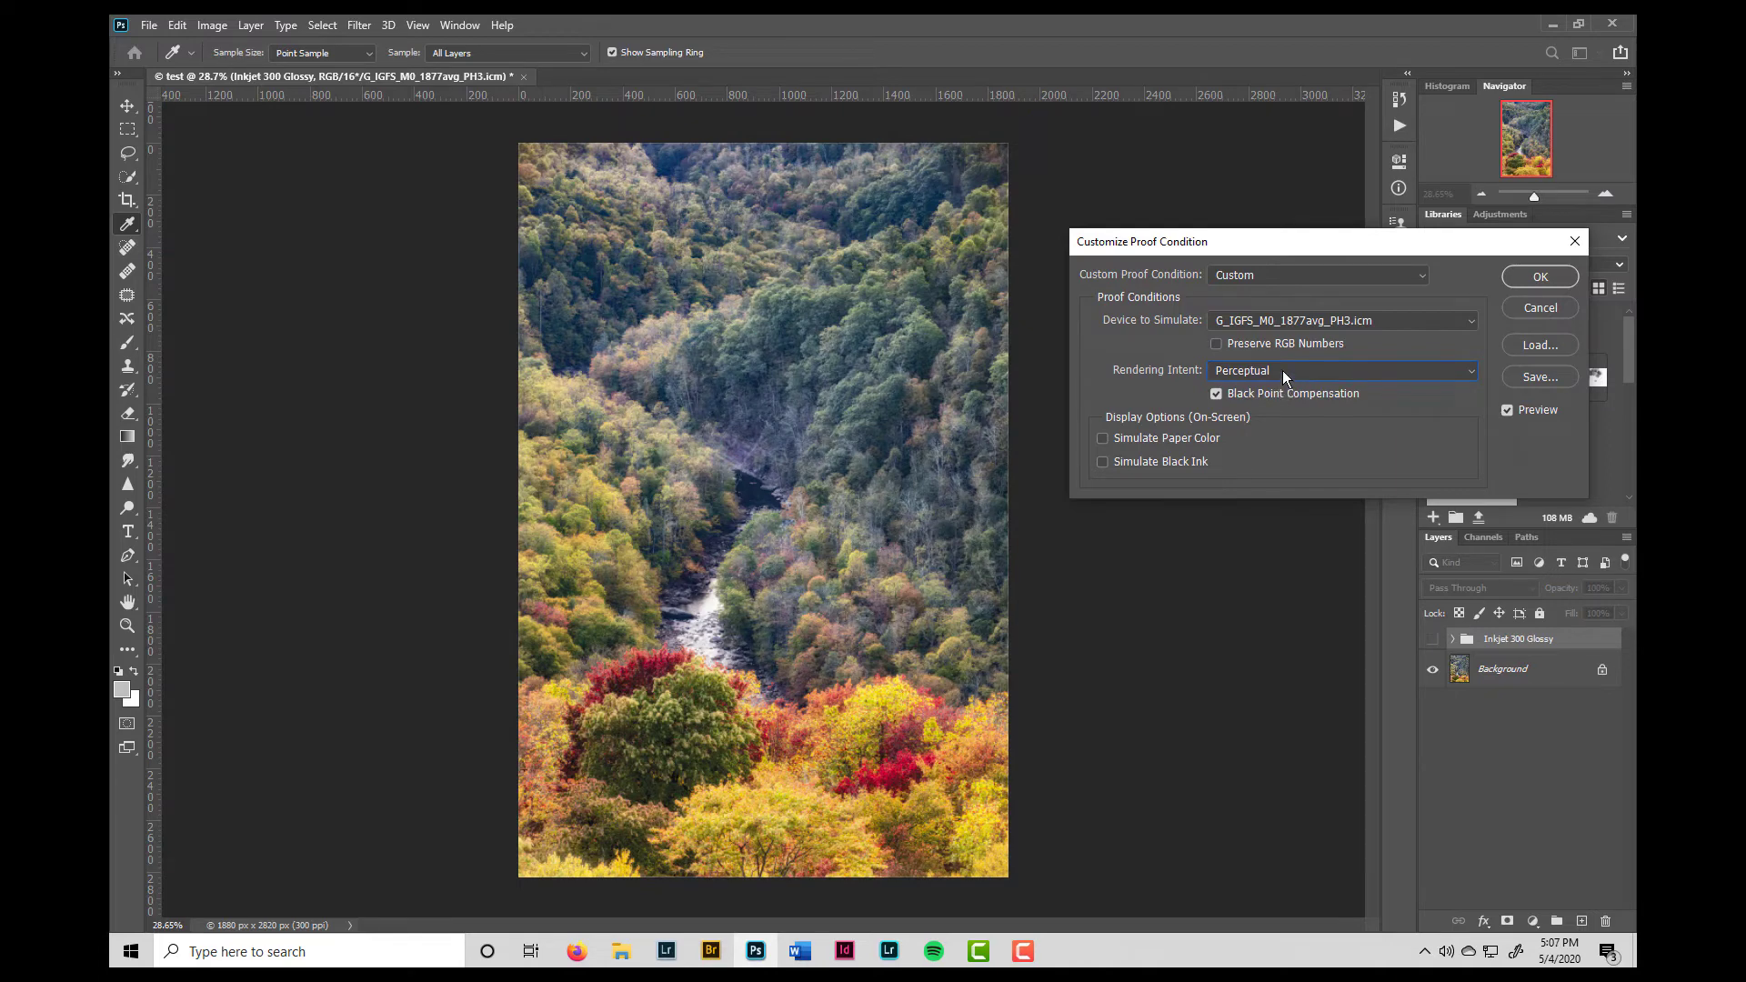
click(1282, 369)
click(1295, 421)
Set the proof's rendering intent to Perceptual and turn on Simulate Paper Color
click(1290, 369)
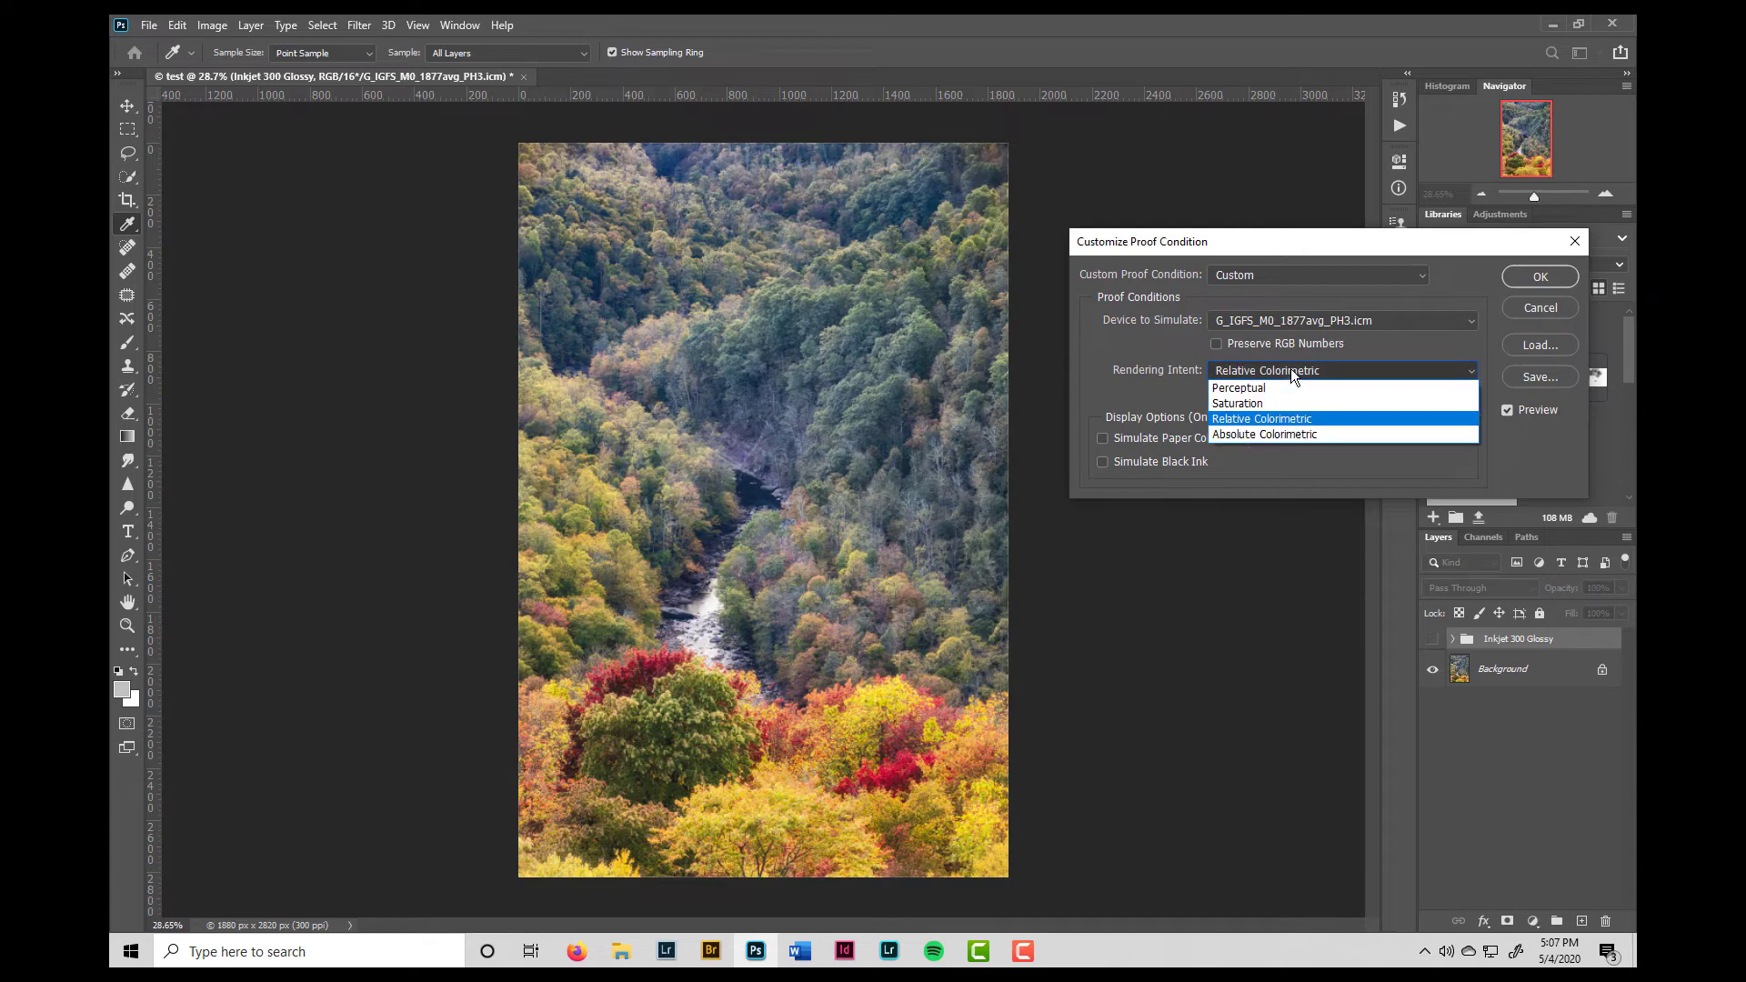
click(1290, 383)
click(1102, 437)
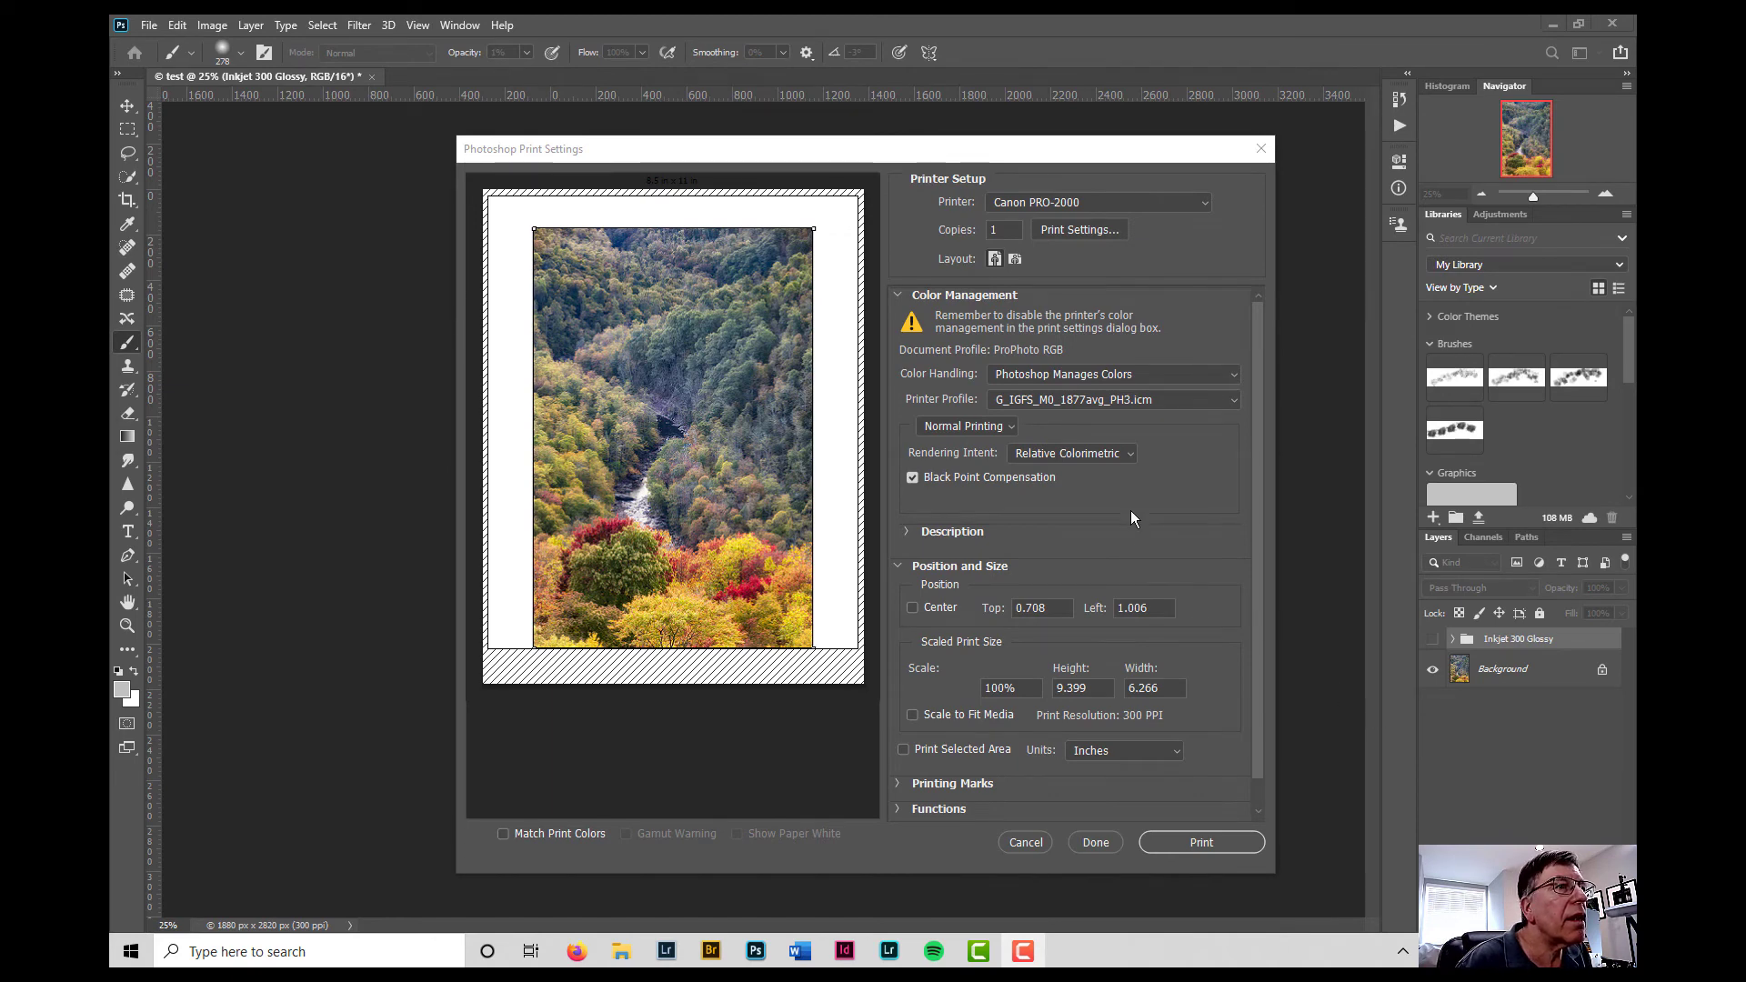
Set the rendering intent to Perceptual in the print settings for the Canon PRO-2000
click(1127, 452)
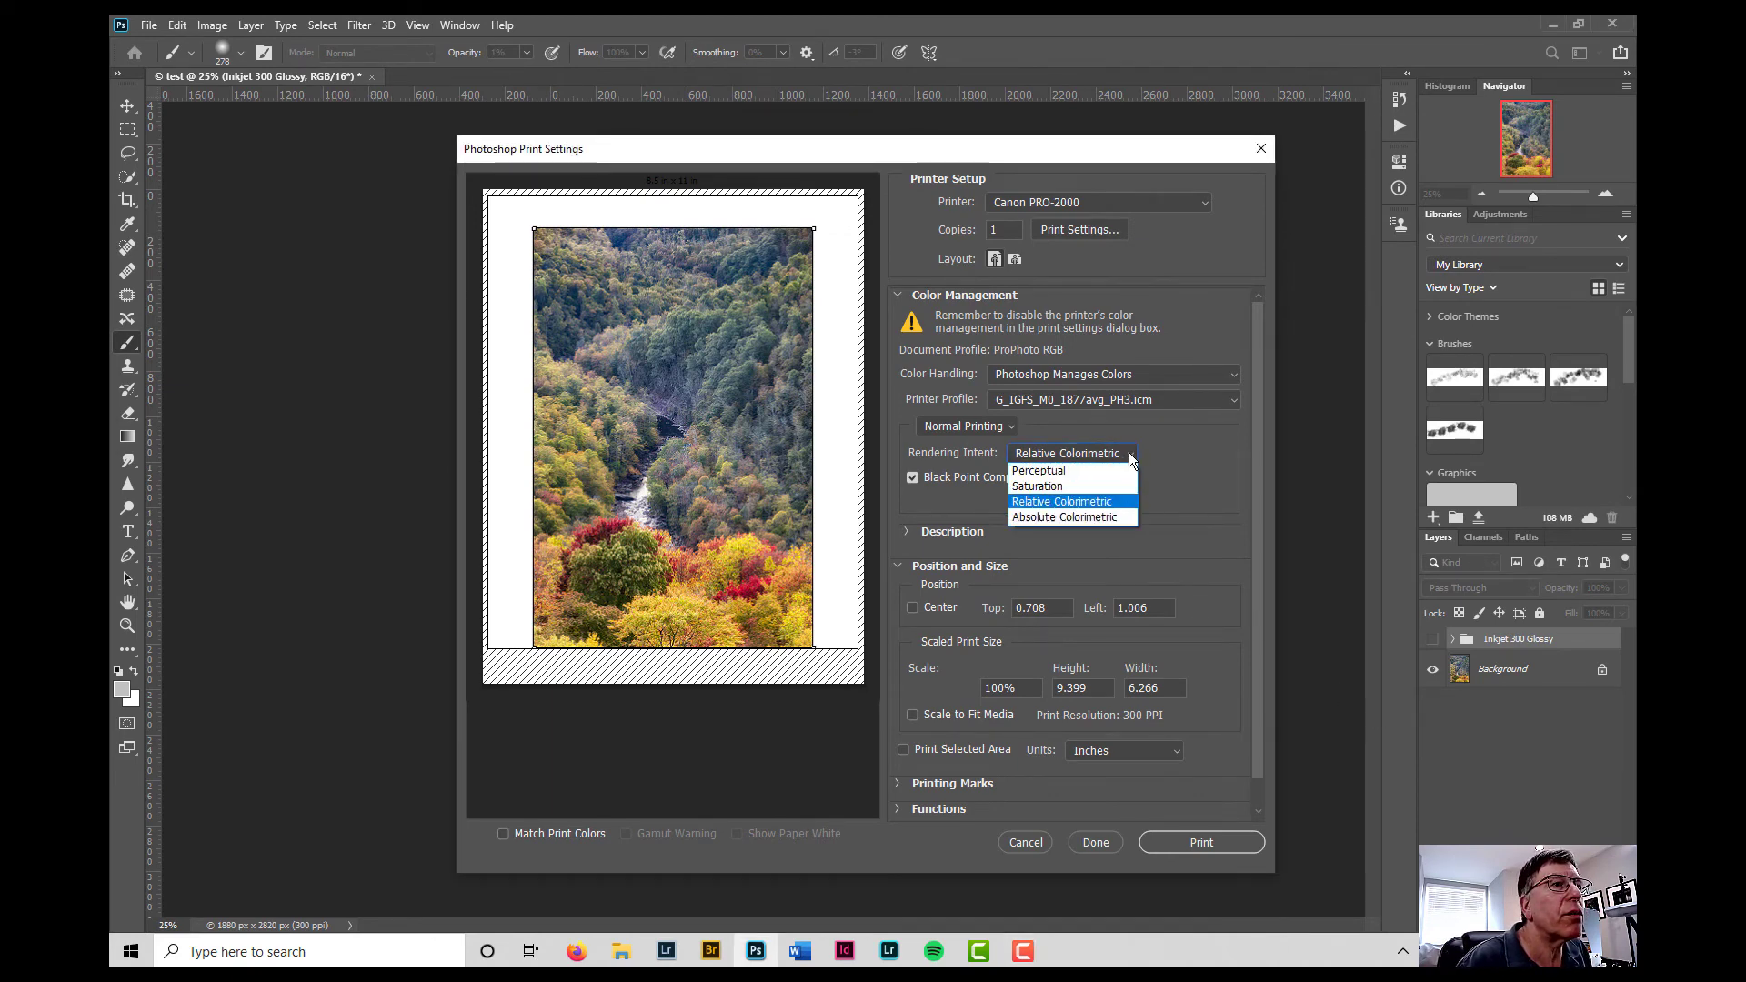
click(1067, 470)
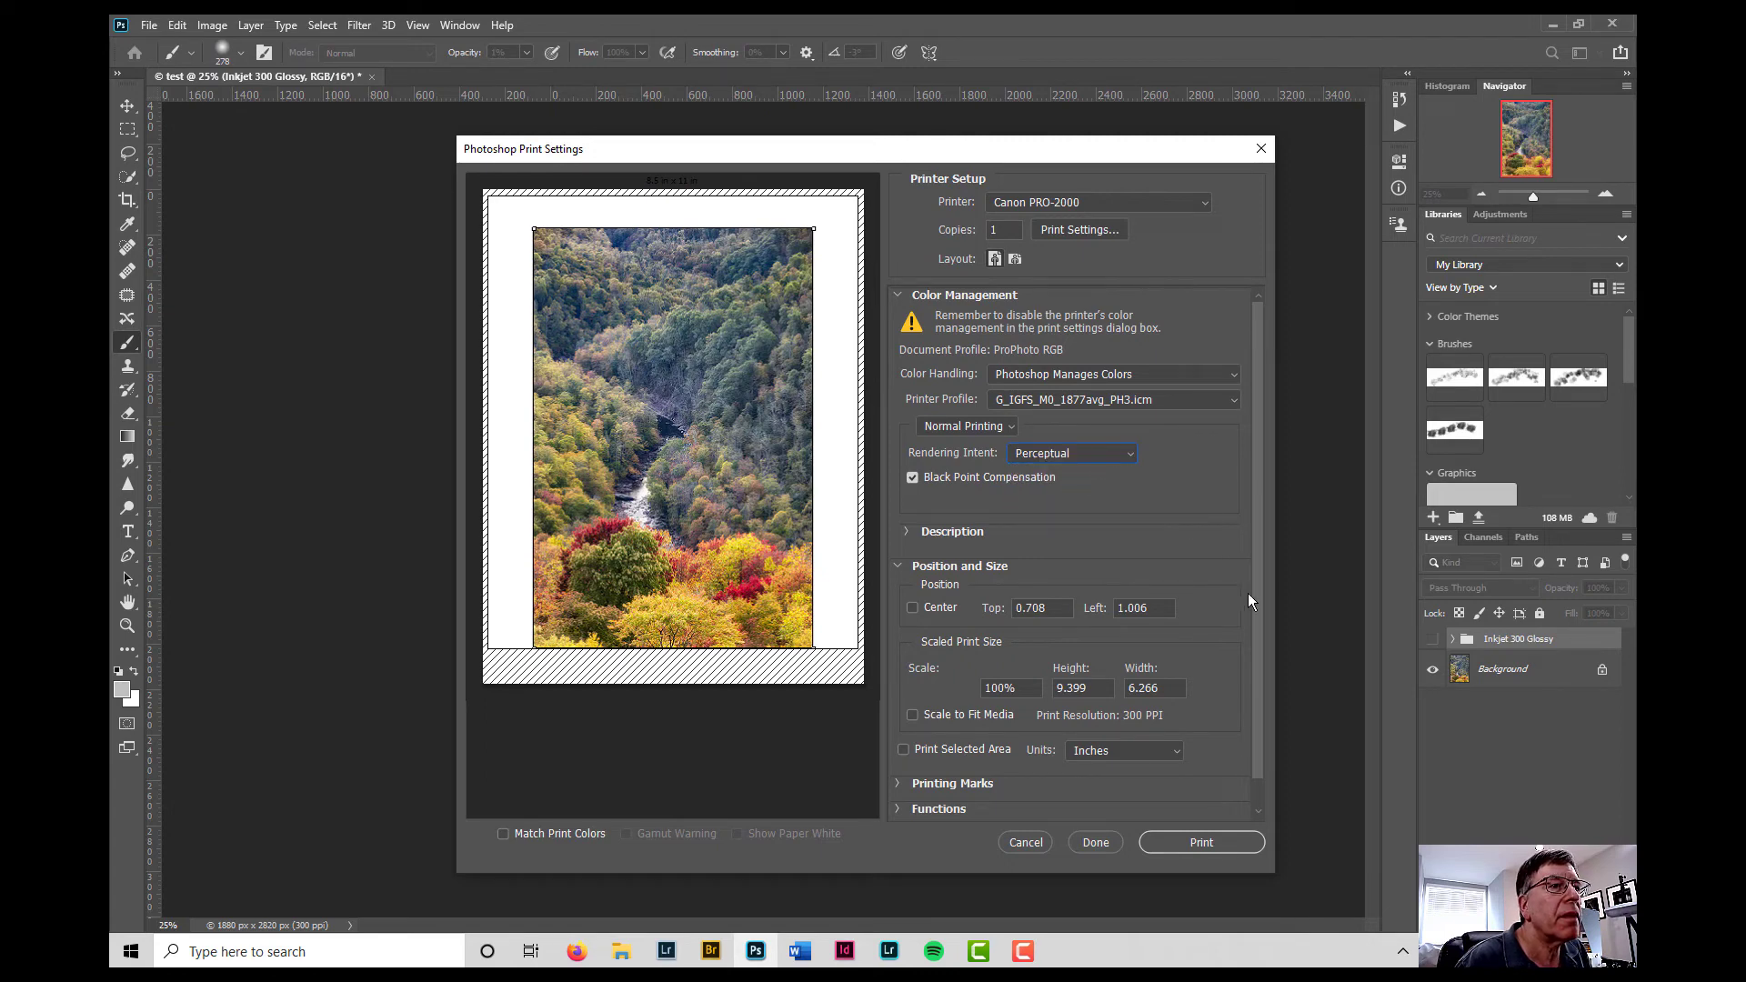